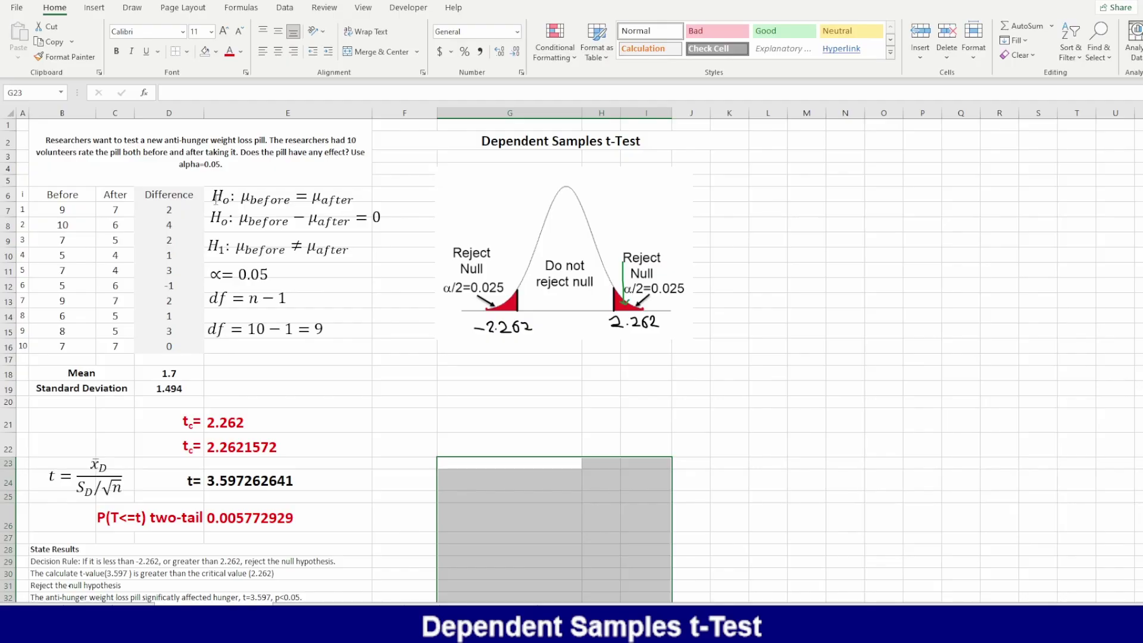
Select and deselect the null hypothesis equation, then pick a pen on the Draw tab.
left_click(217, 200)
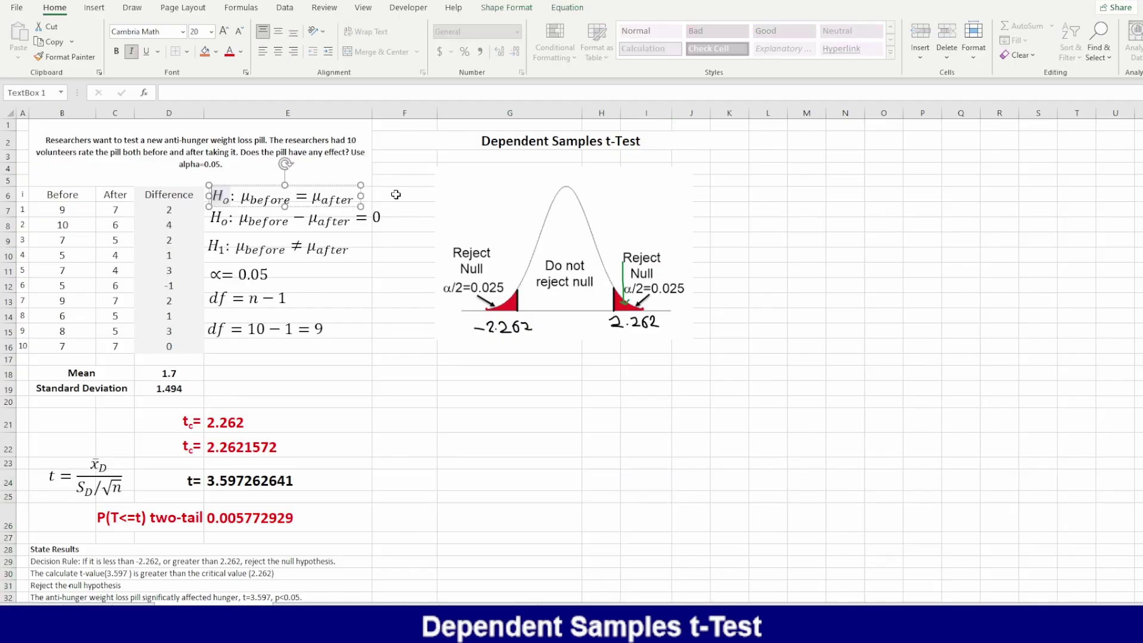
left_click(396, 195)
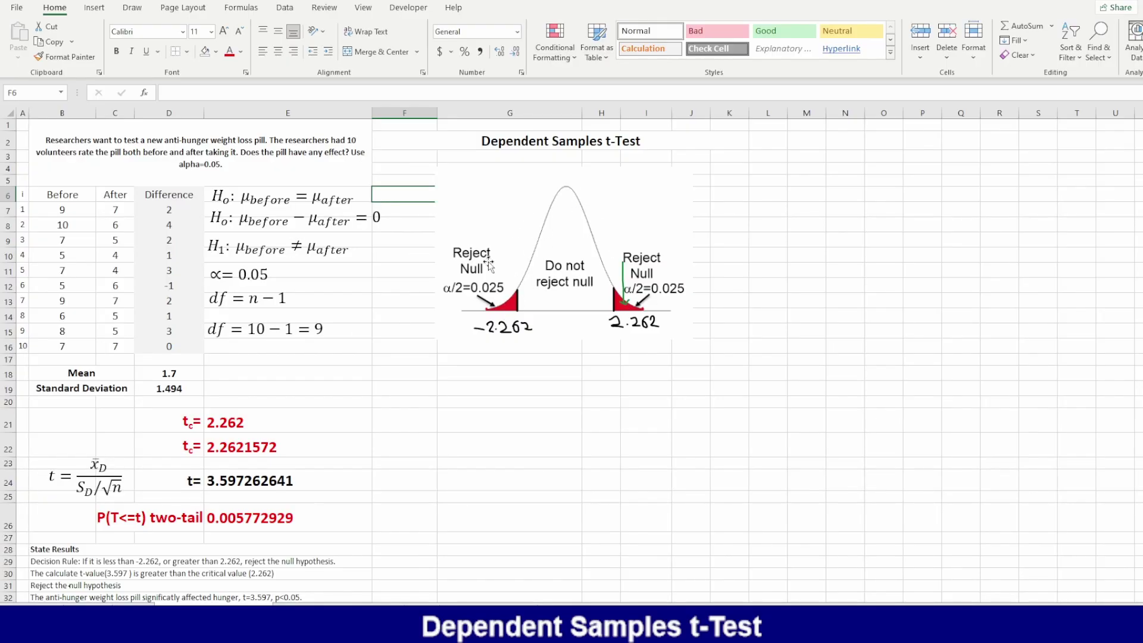
left_click(132, 8)
left_click(80, 39)
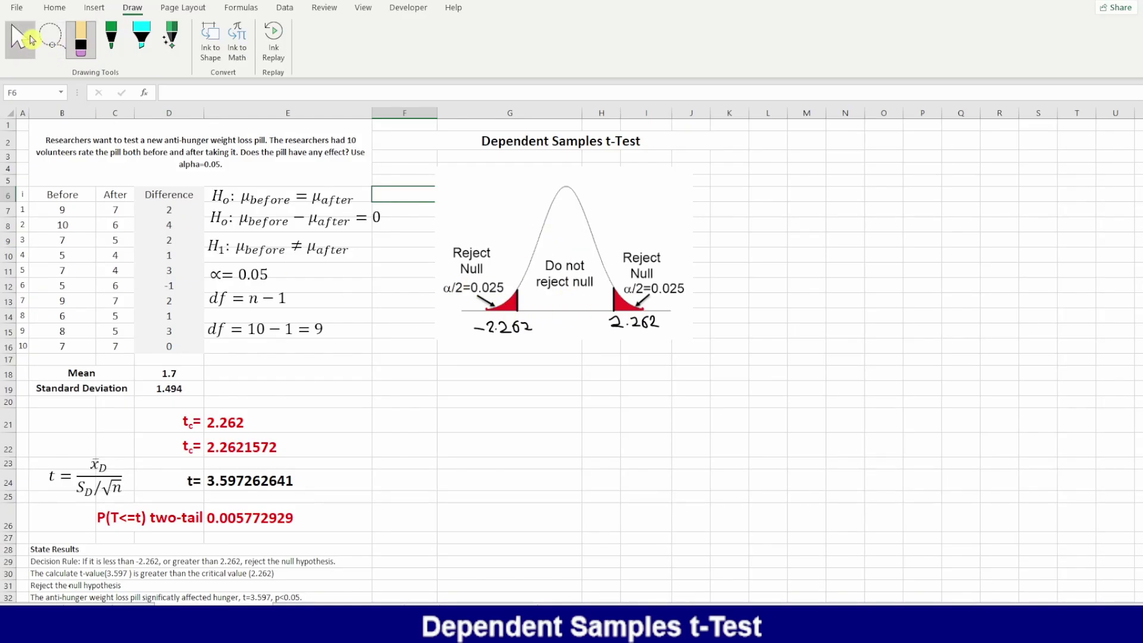
Return to selection, pick the 2.262 critical value in E21, and go to the t Table sheet.
left_click(31, 39)
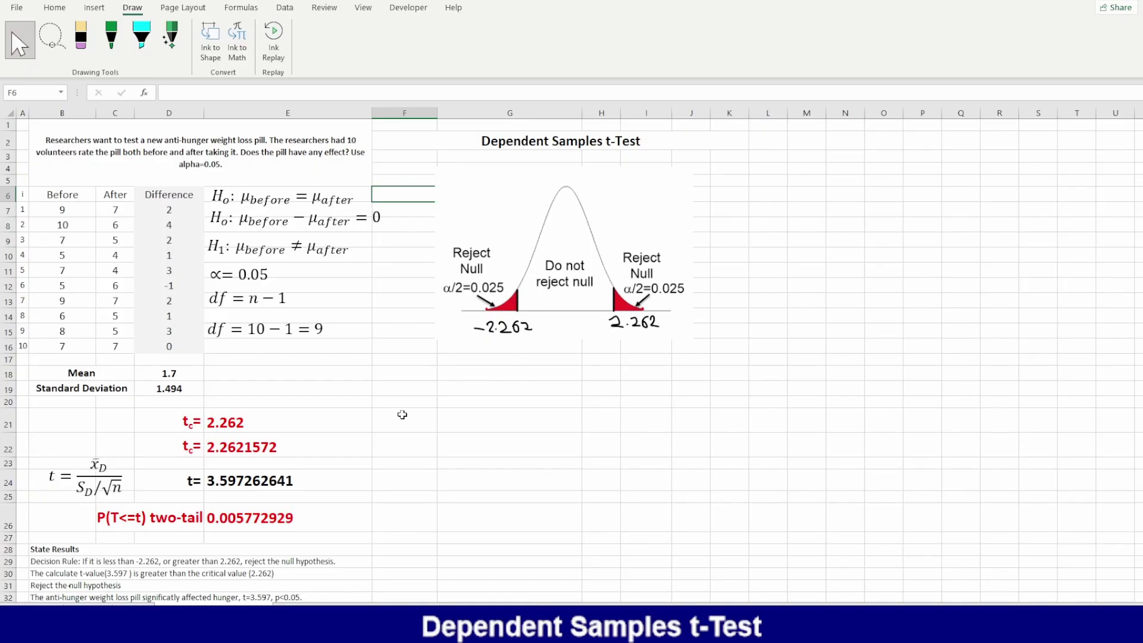
left_click(250, 424)
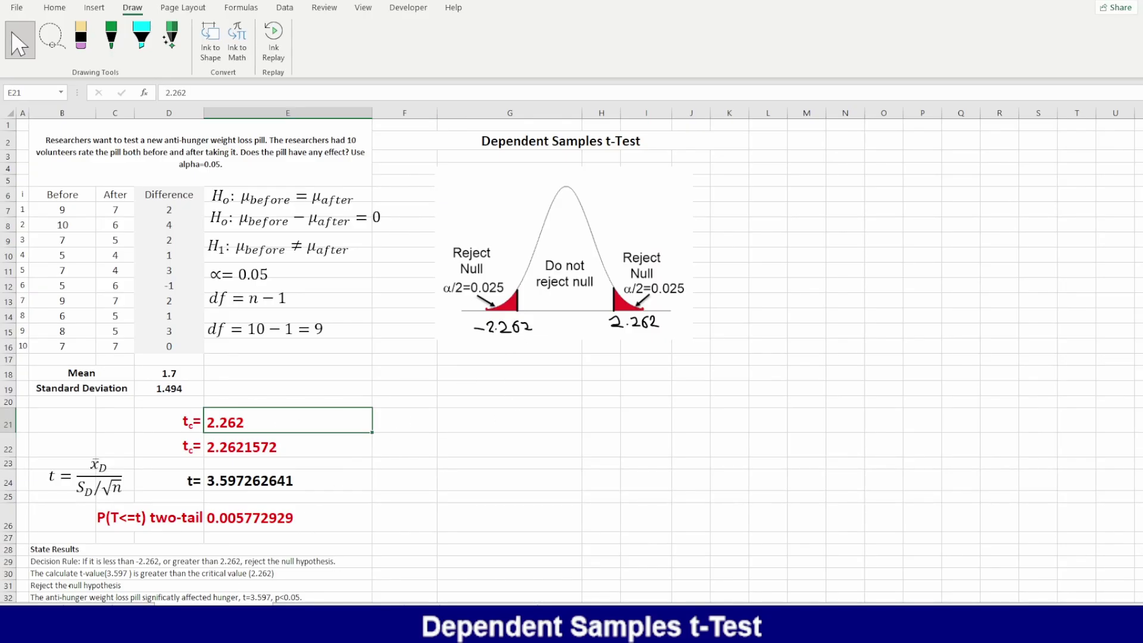
key("ctrl+Page_Down")
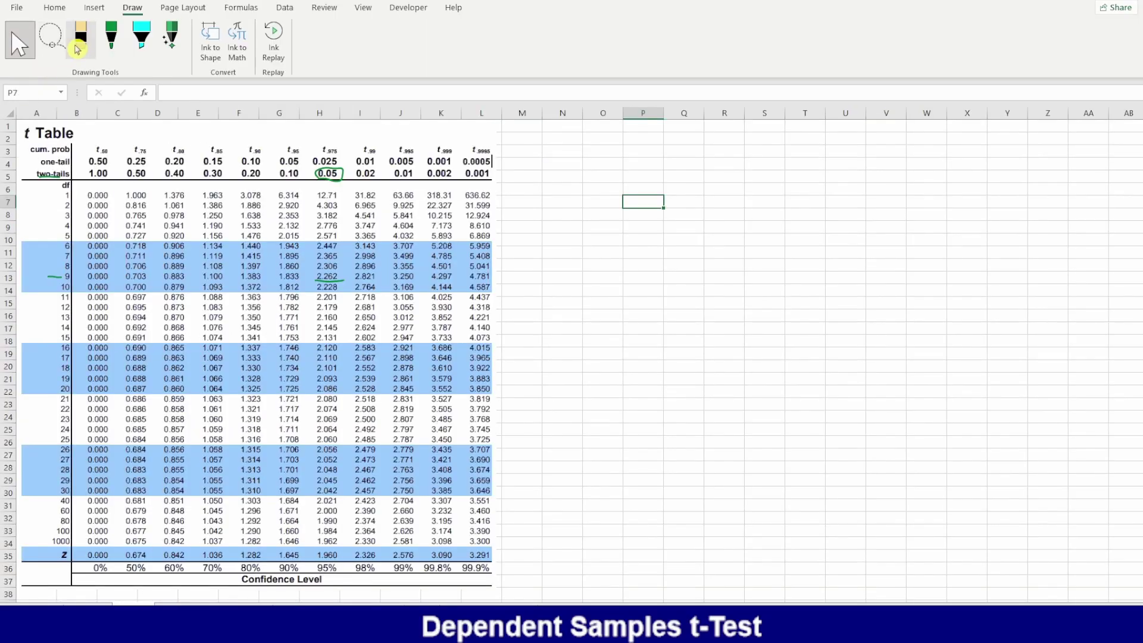
In green ink, underline two-tails and circle 2.262 at df 9, then go back to the paired t-test sheet.
left_click(111, 41)
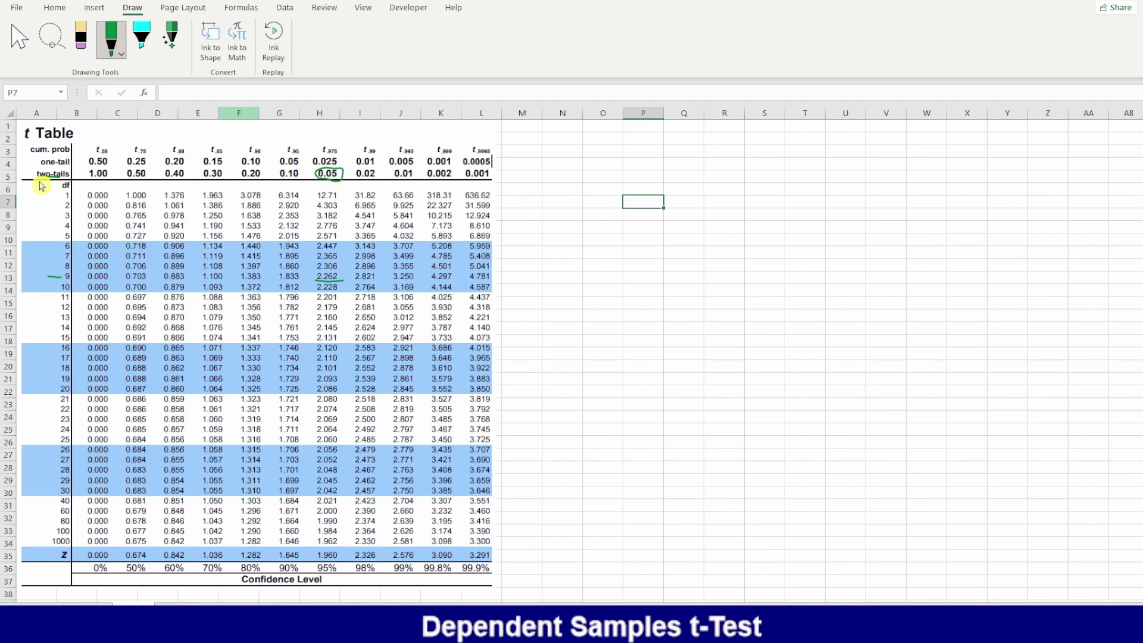
left_click_drag(36, 178, 61, 178)
left_click_drag(314, 286, 342, 276)
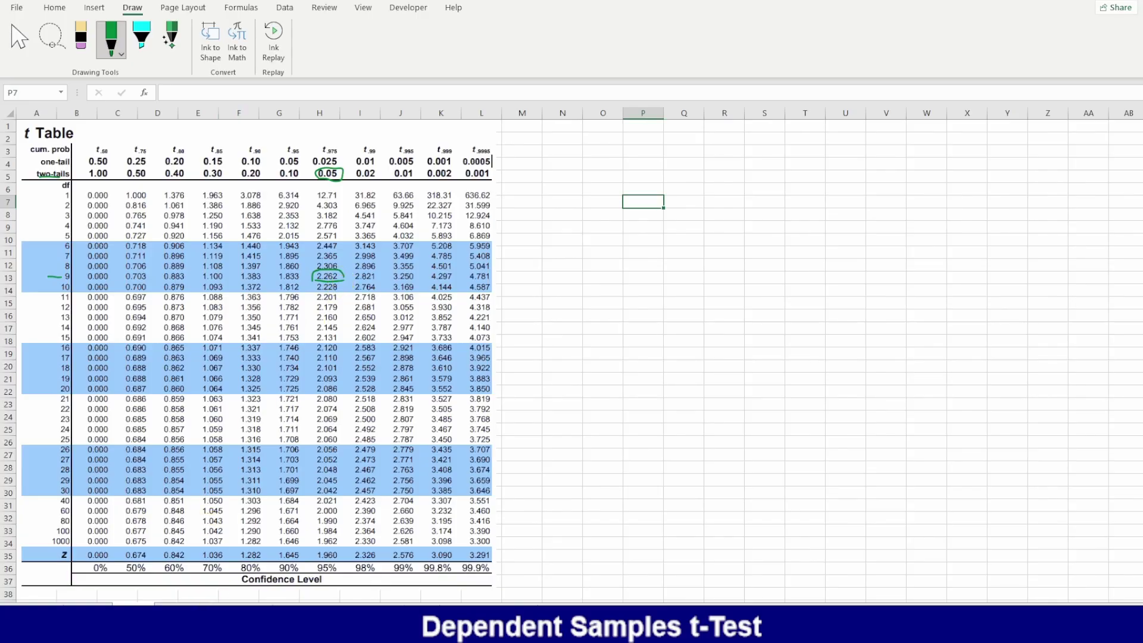
left_click(225, 599)
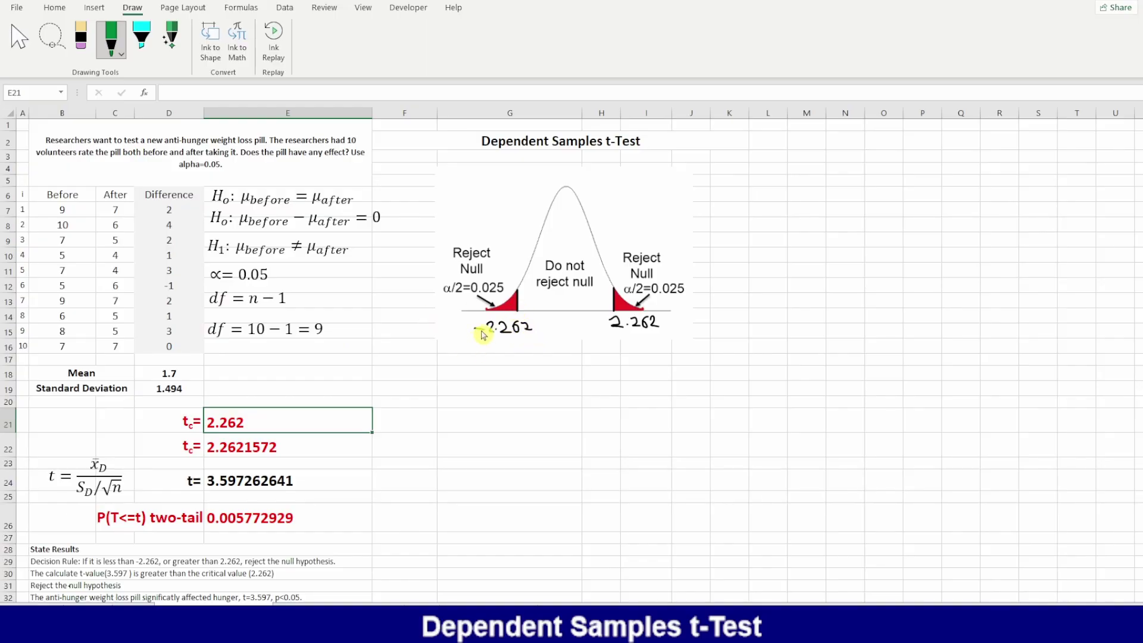
Draw a green tick at the centre of the curve's baseline, then select cell E22.
left_click_drag(566, 305, 566, 314)
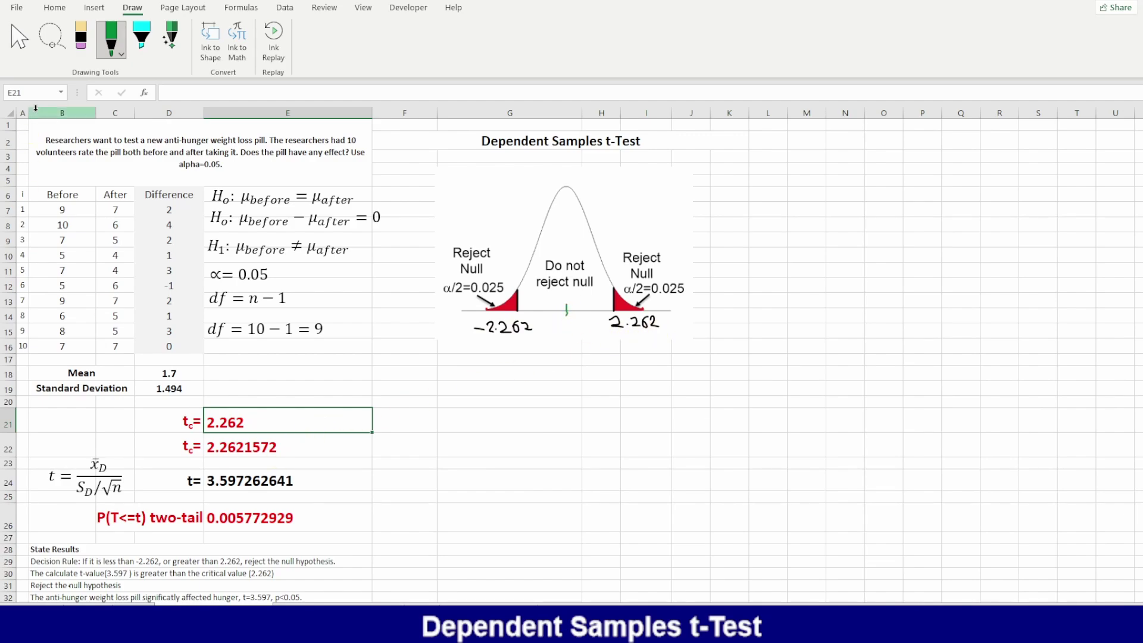
left_click(19, 39)
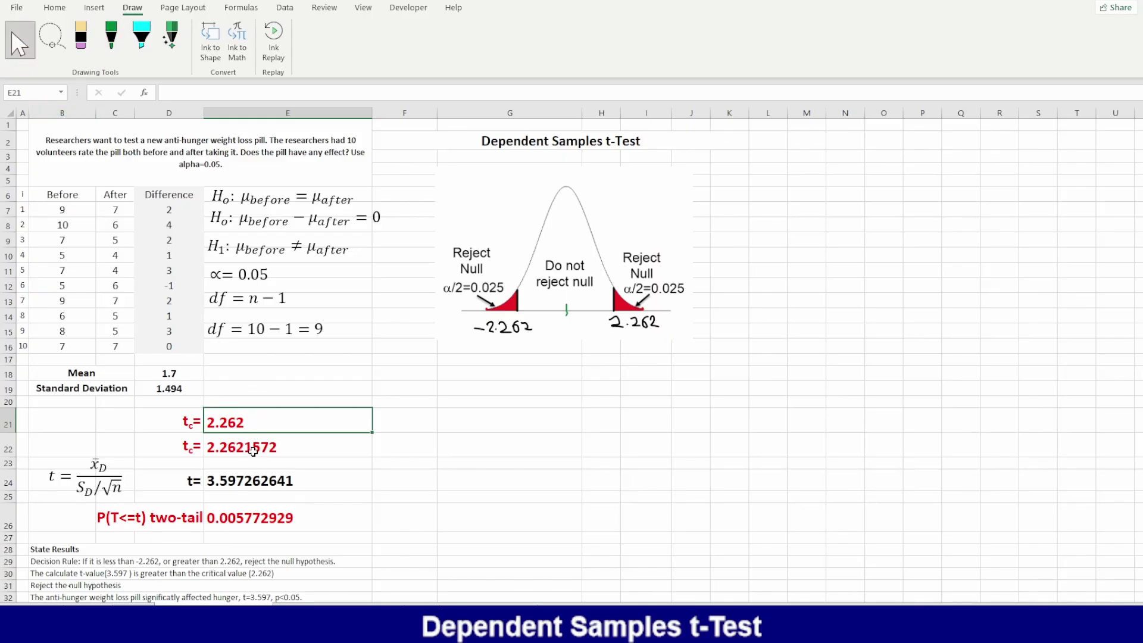
left_click(253, 450)
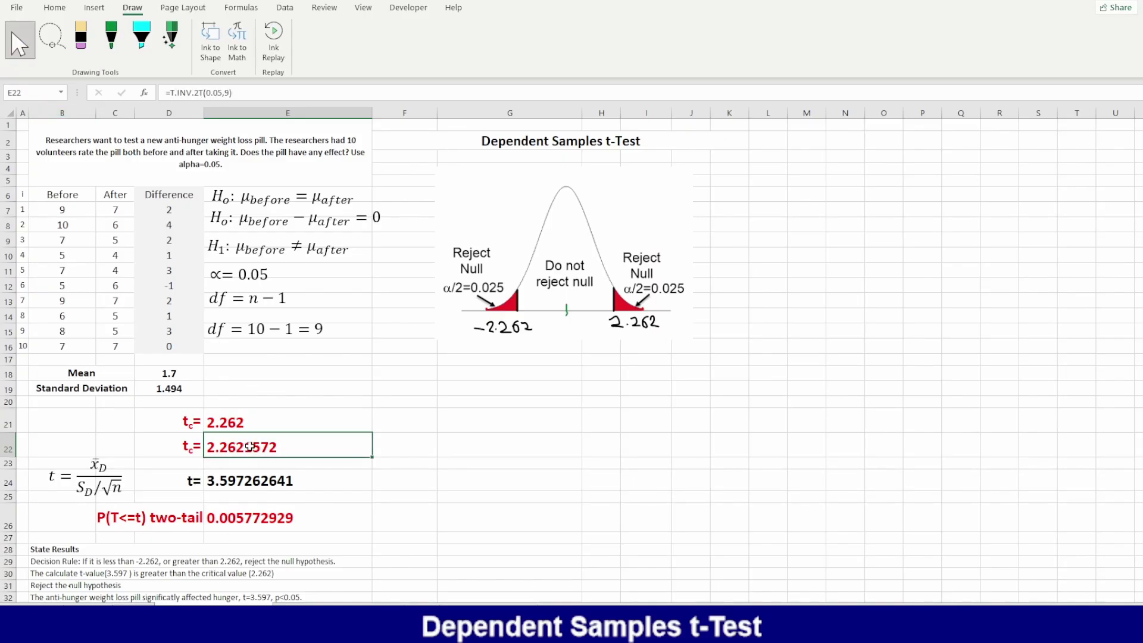
Replace E22 with =T.INV.2T(0.05,9), giving the 2.2621572 critical value.
double_click(247, 446)
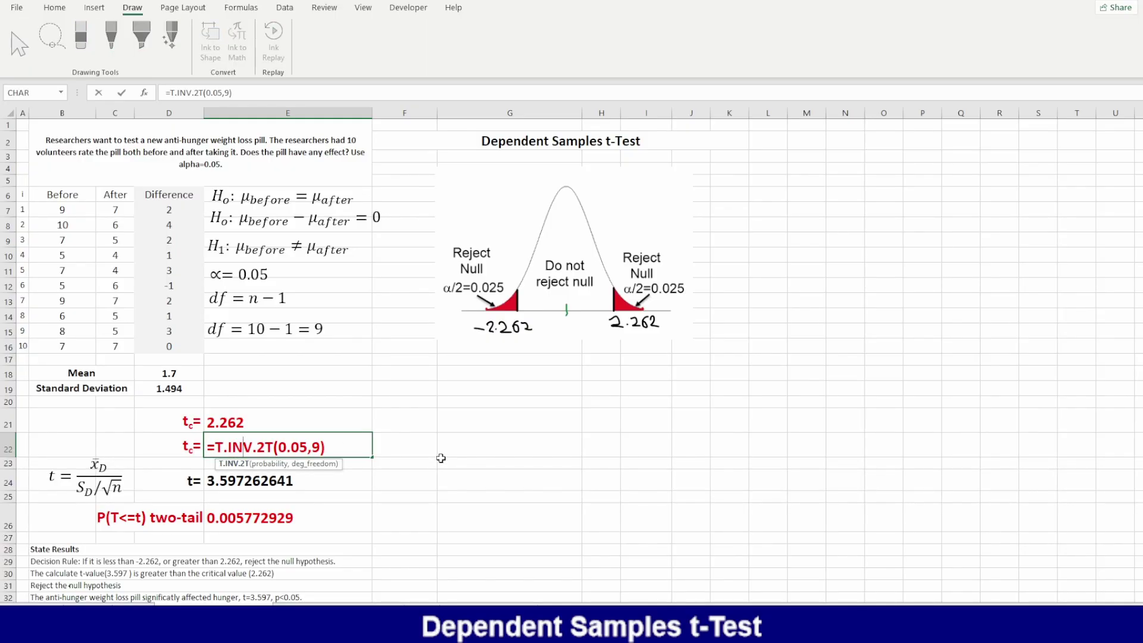
key("Escape")
key("Delete")
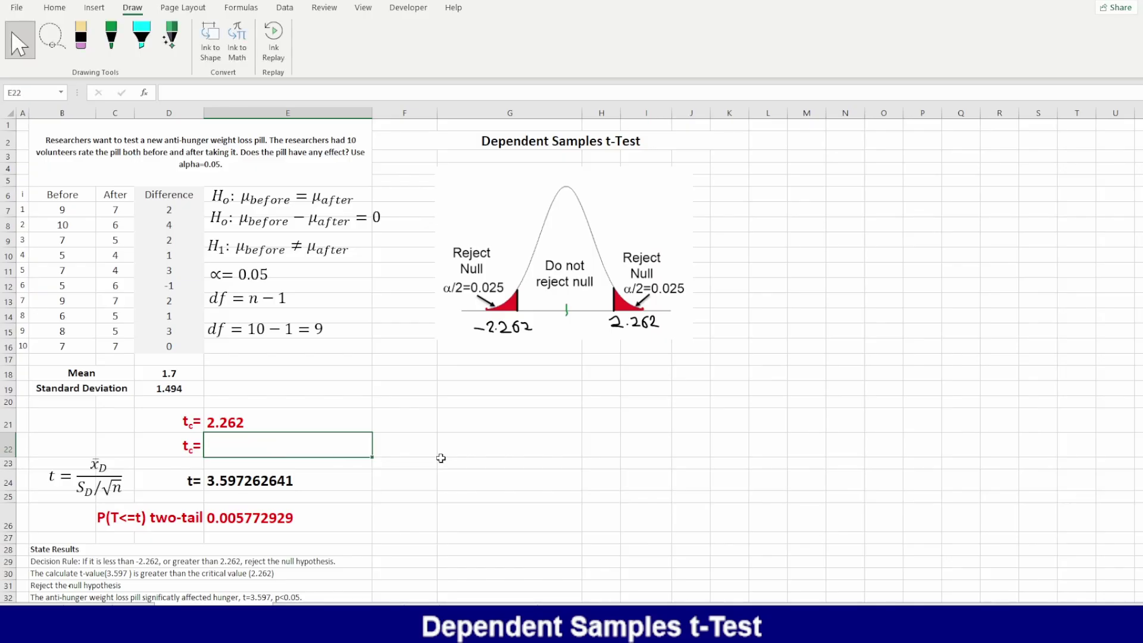
type("=t")
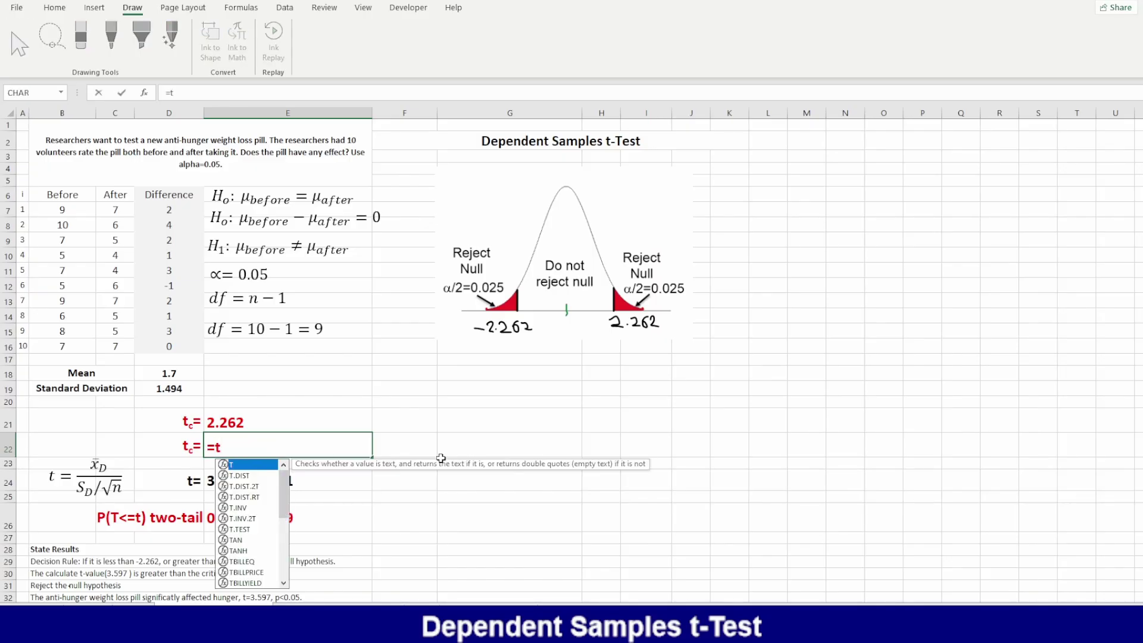
left_click(249, 519)
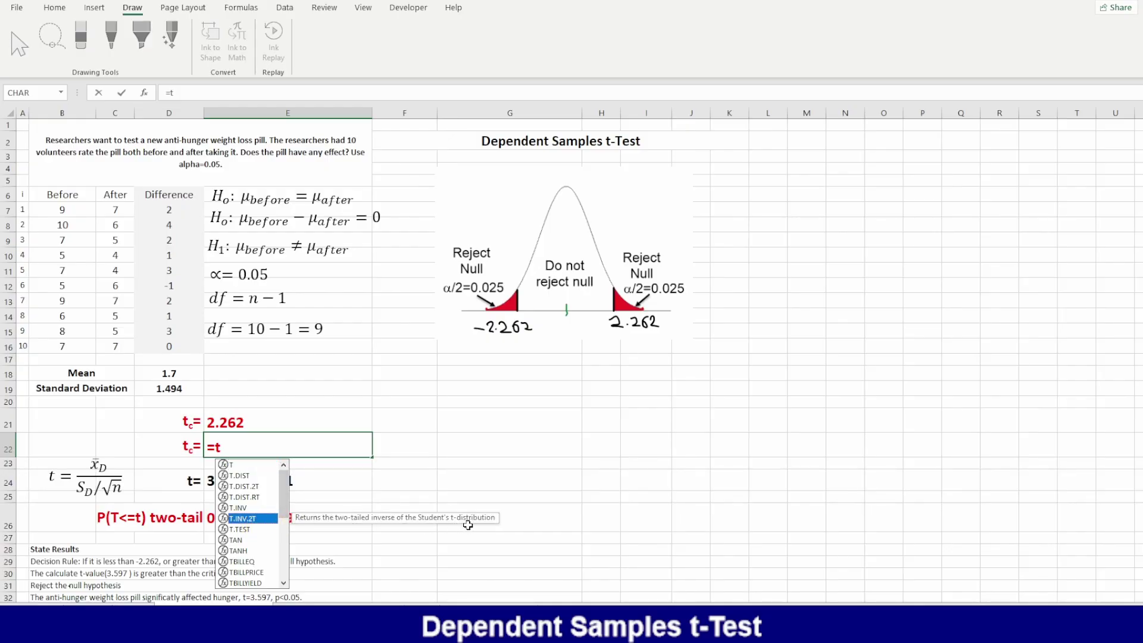
double_click(232, 518)
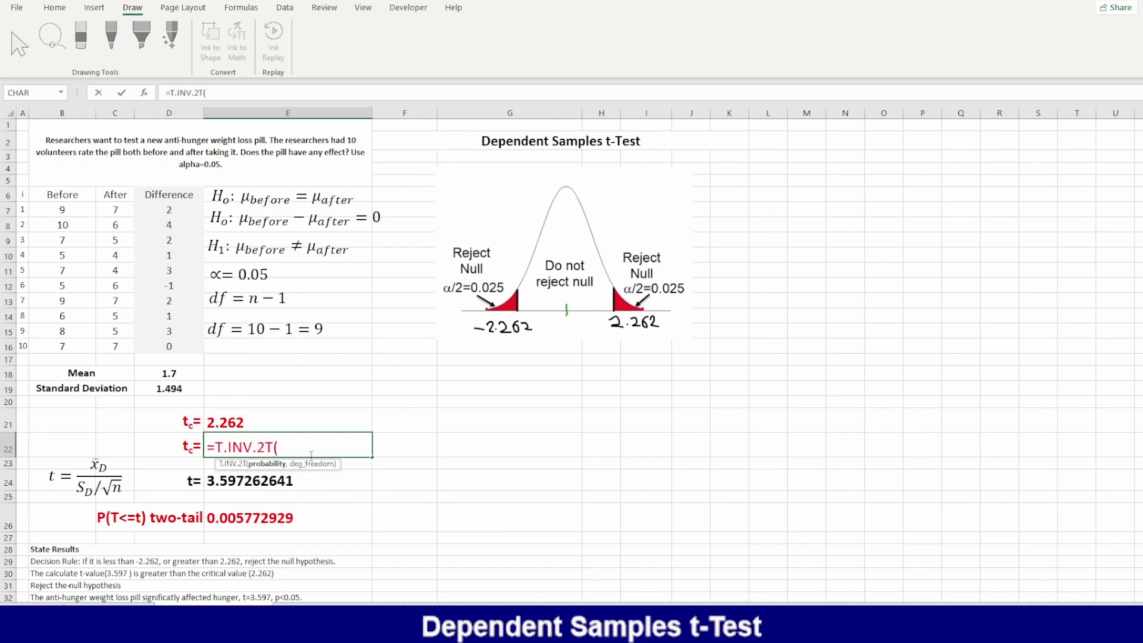
type("0.05,9")
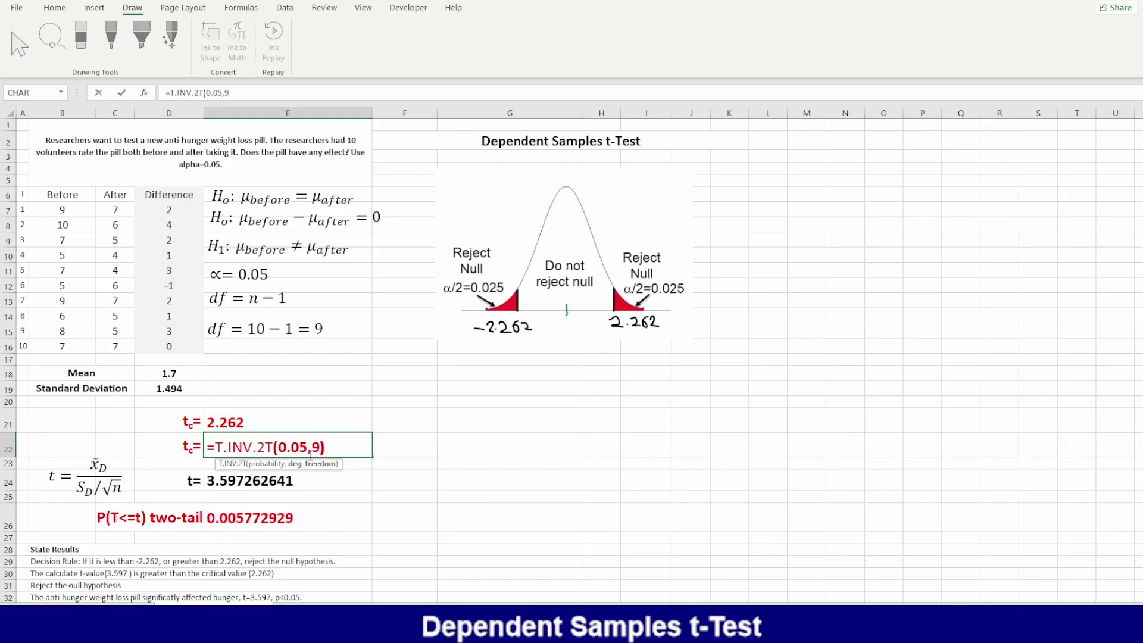
type(")")
key("ctrl+Return")
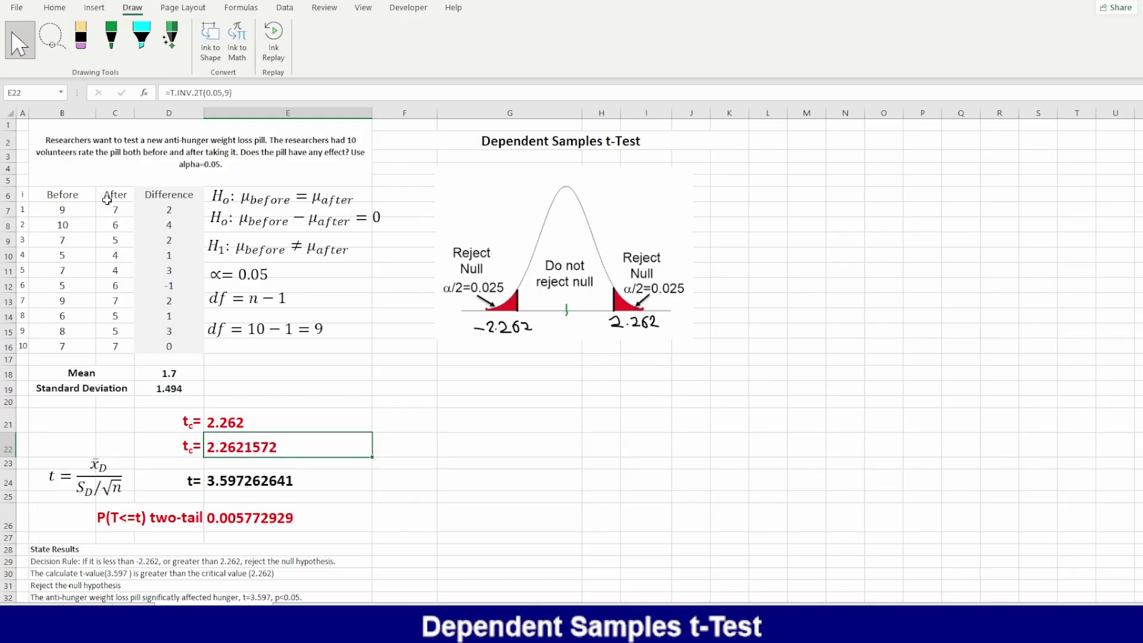
left_click(168, 210)
Re-enter D7 as =B7-C7 from the Before and After cells, returning 2.
double_click(175, 209)
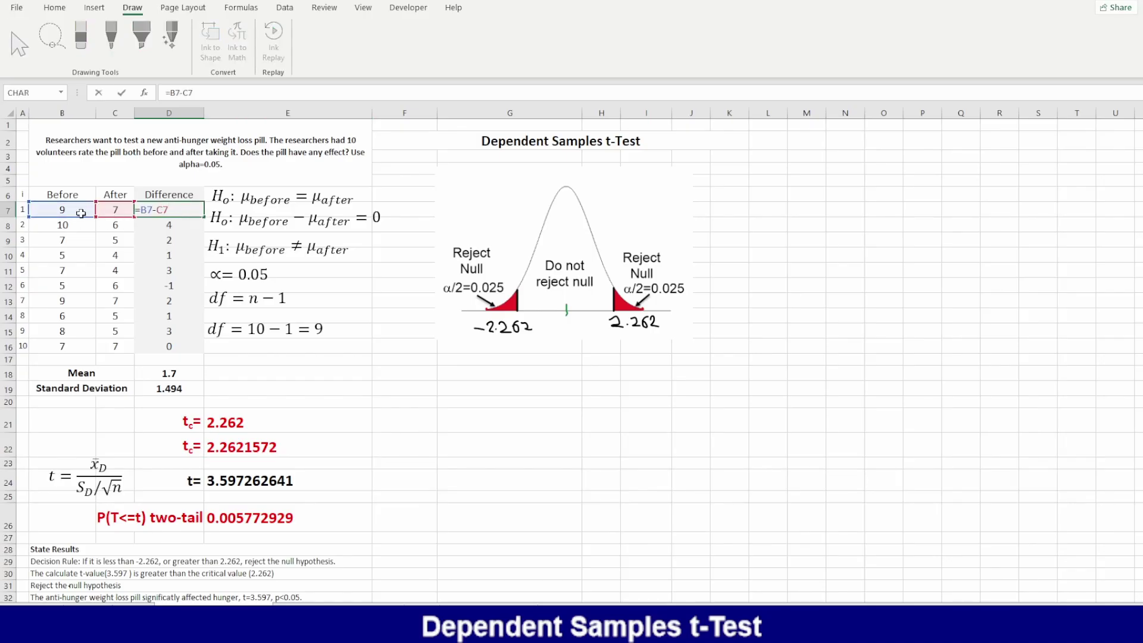
left_click_drag(178, 209, 144, 217)
key("BackSpace")
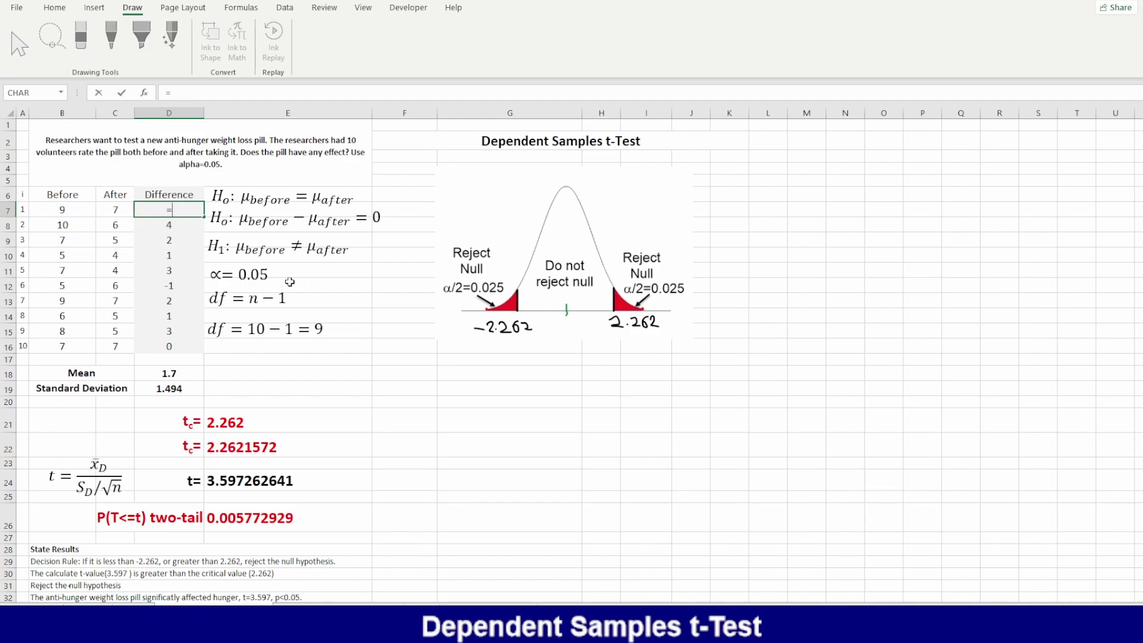
left_click(71, 211)
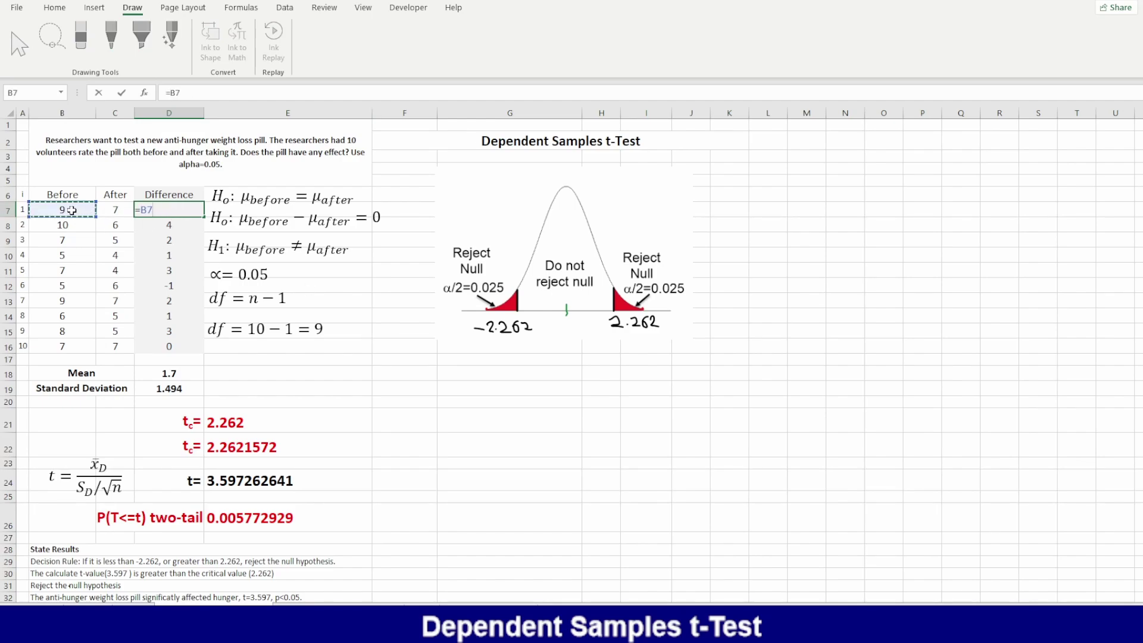
type("-")
left_click(108, 210)
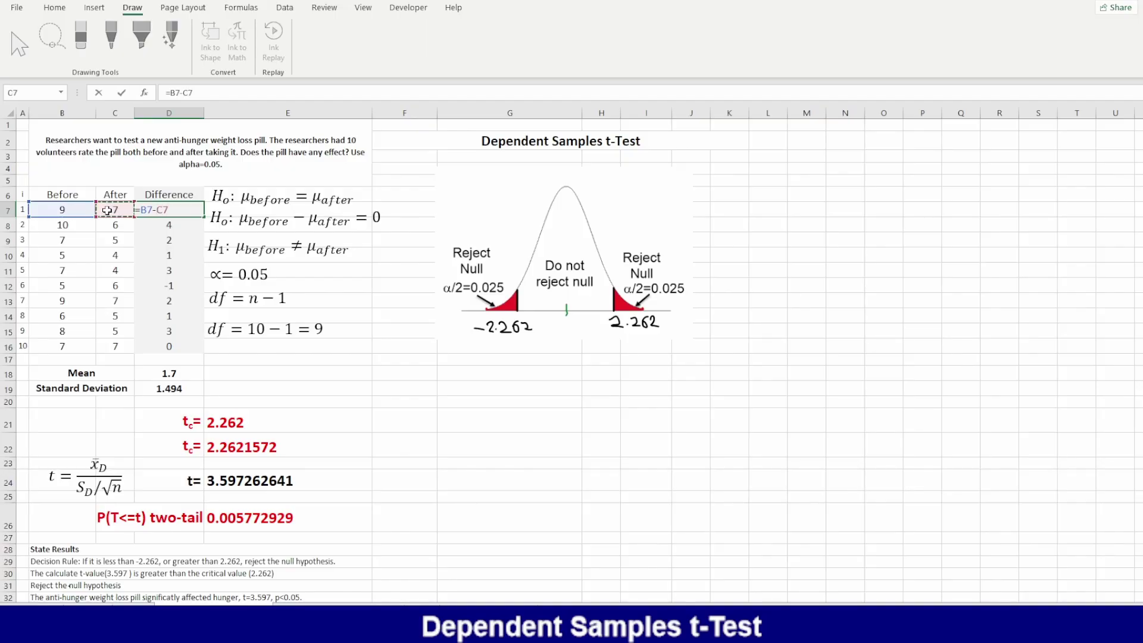
key("ctrl+Return")
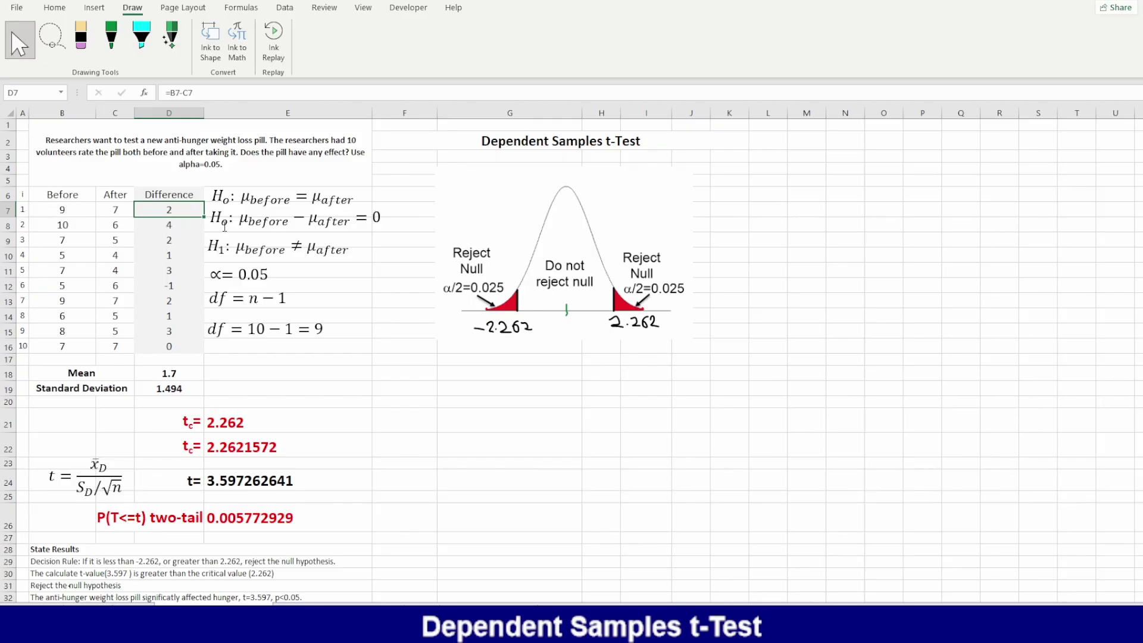
left_click(54, 8)
Copy the D7 difference formula into D8:D16 to get all ten differences.
left_click(50, 44)
left_click(178, 223)
left_click_drag(178, 223, 190, 344)
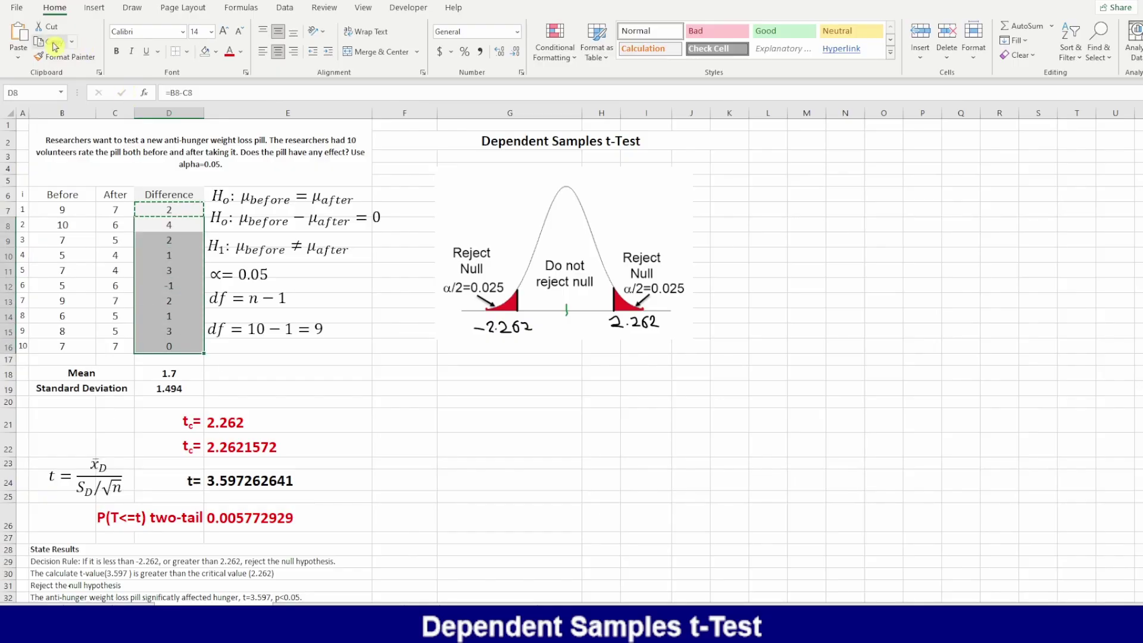
left_click(19, 36)
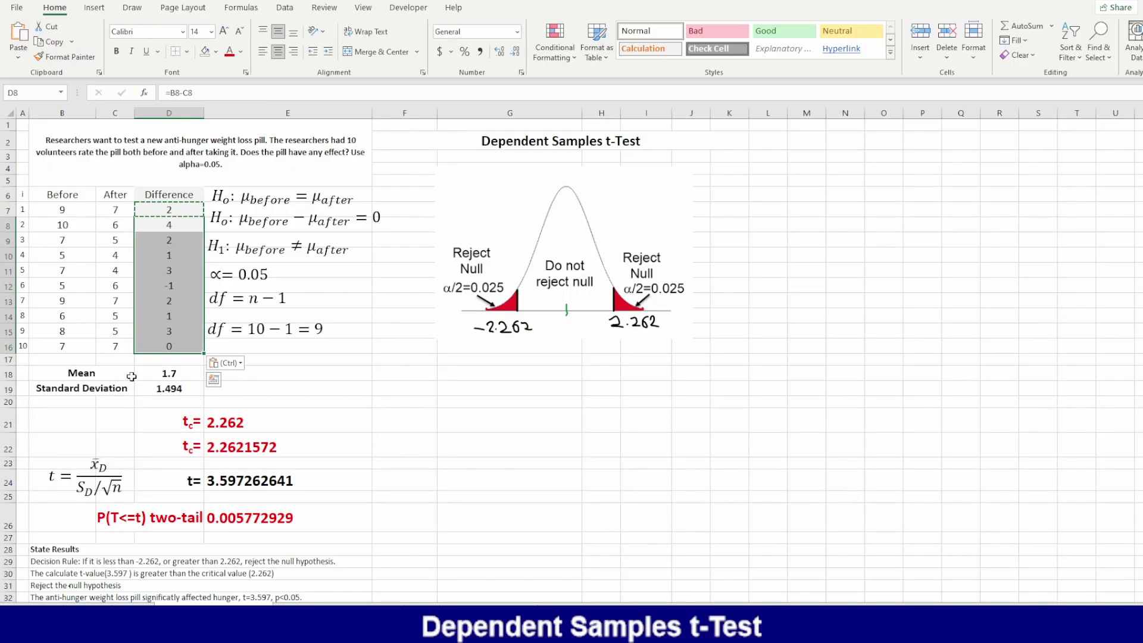
left_click(167, 375)
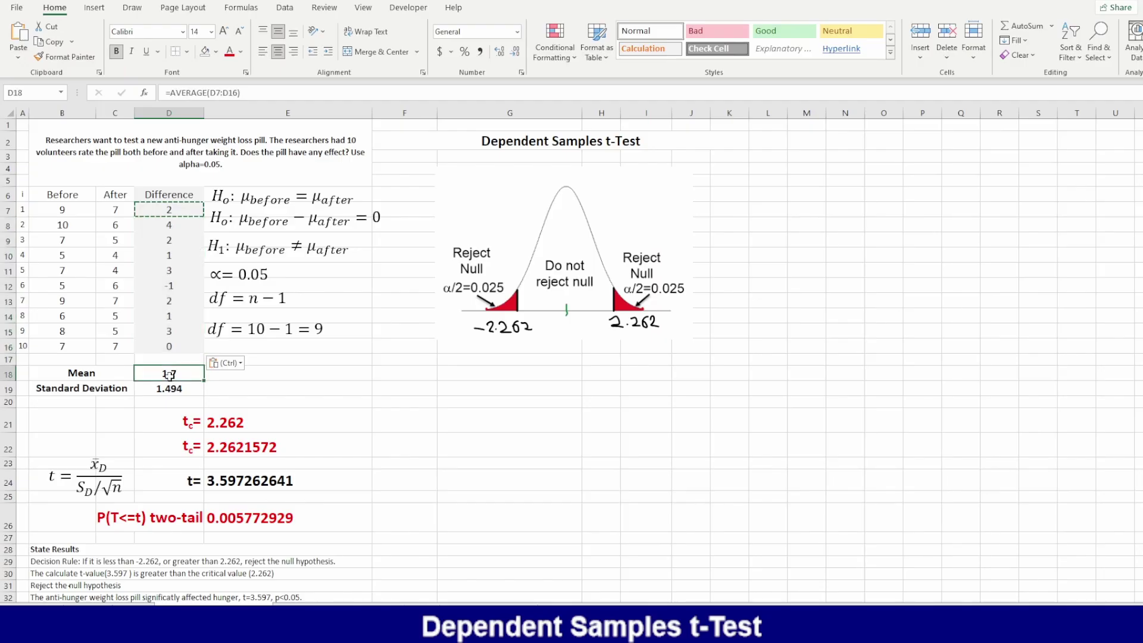
double_click(170, 374)
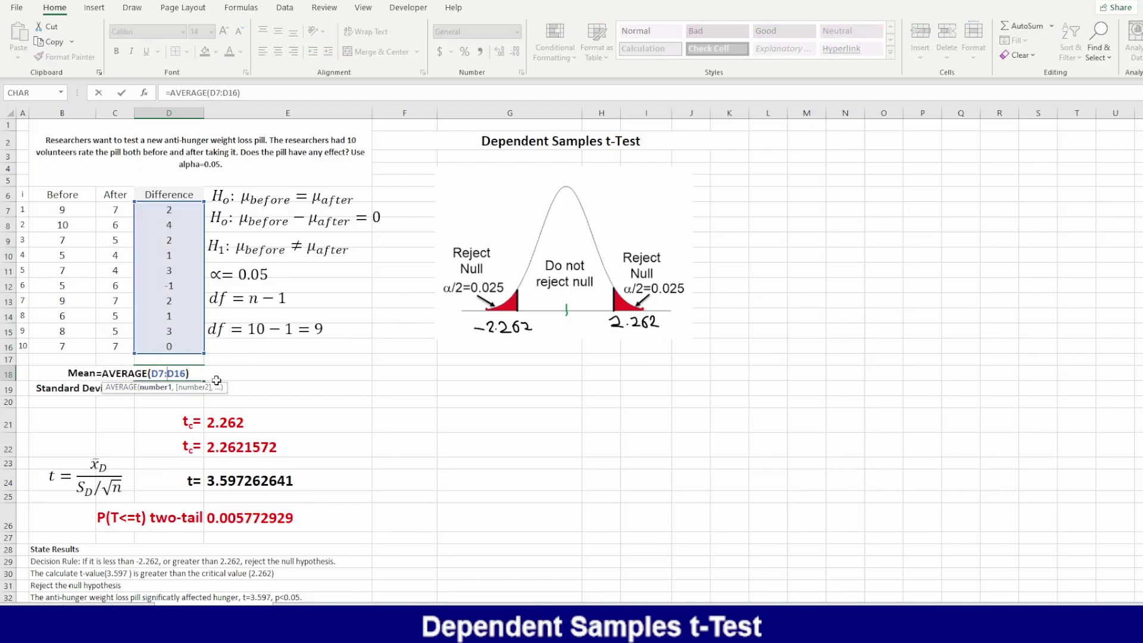
Re-enter the Mean in D18 as =AVERAGE(D7:D16), returning 1.7.
key("Escape")
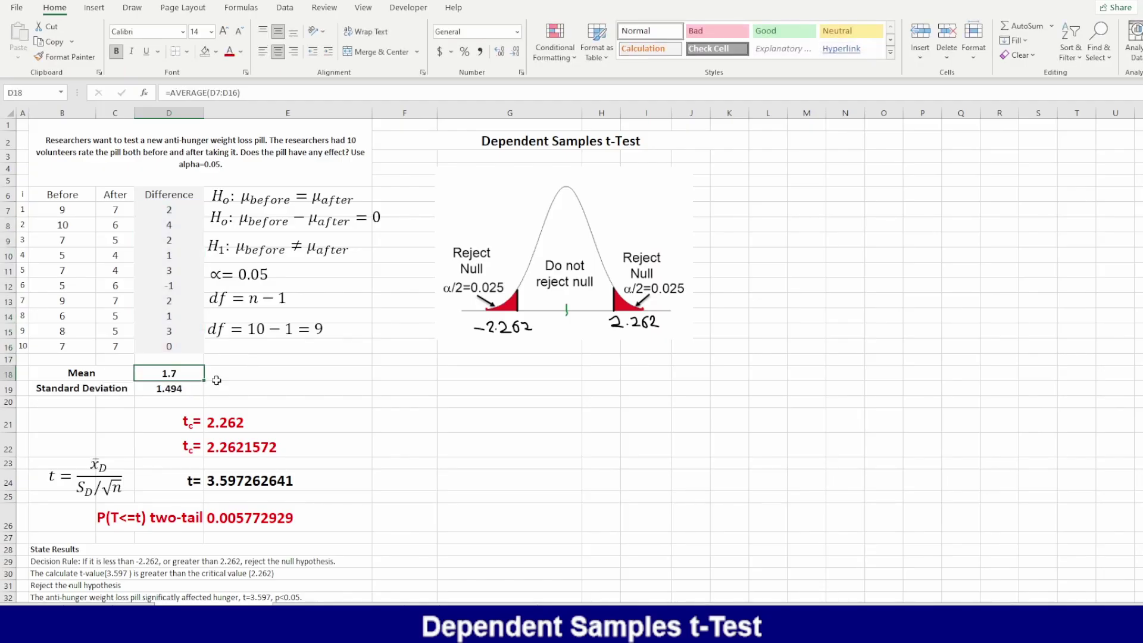
key("Delete")
type("=av")
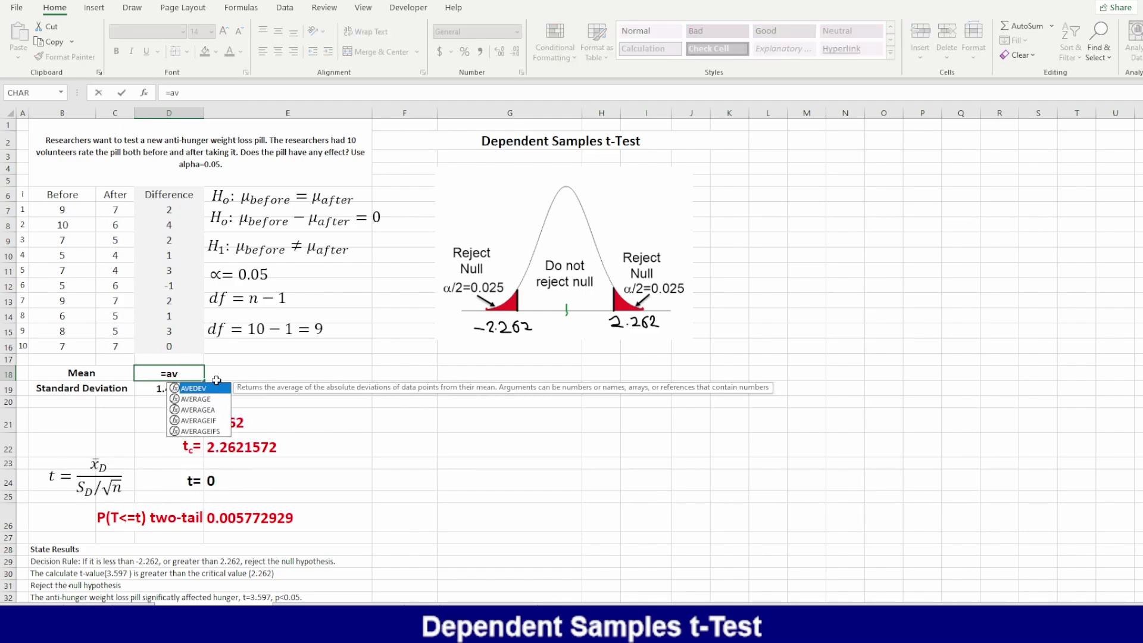
double_click(207, 405)
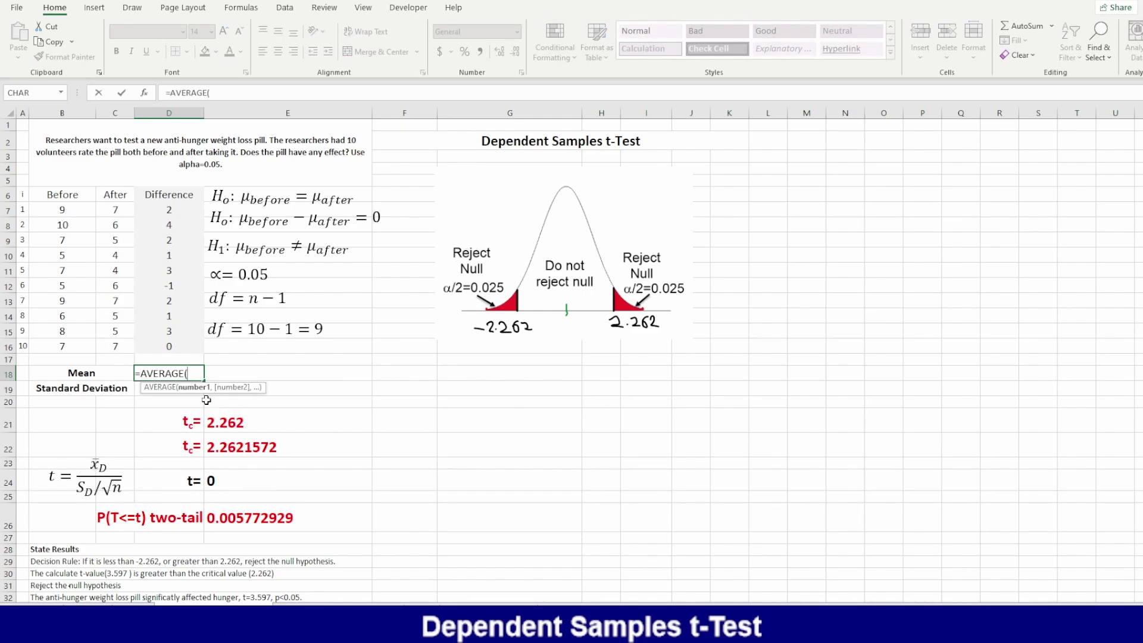
left_click_drag(173, 212, 186, 354)
key("ctrl+Return")
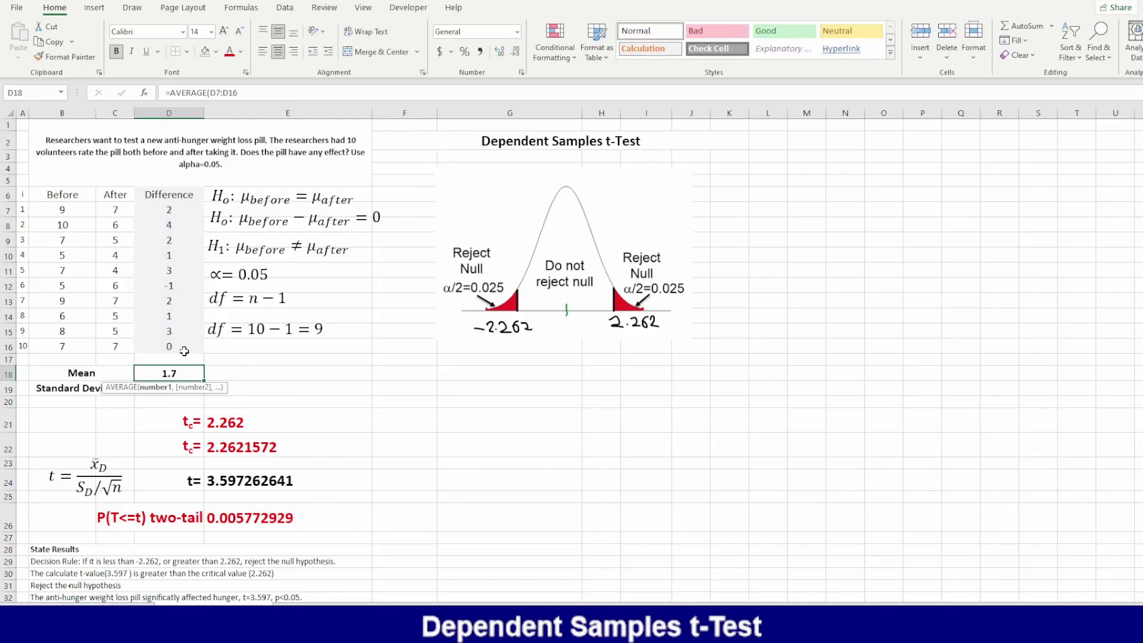
Check cells B21, E18 and the D18 Mean formula, then move to the Standard Deviation row.
left_click(90, 431)
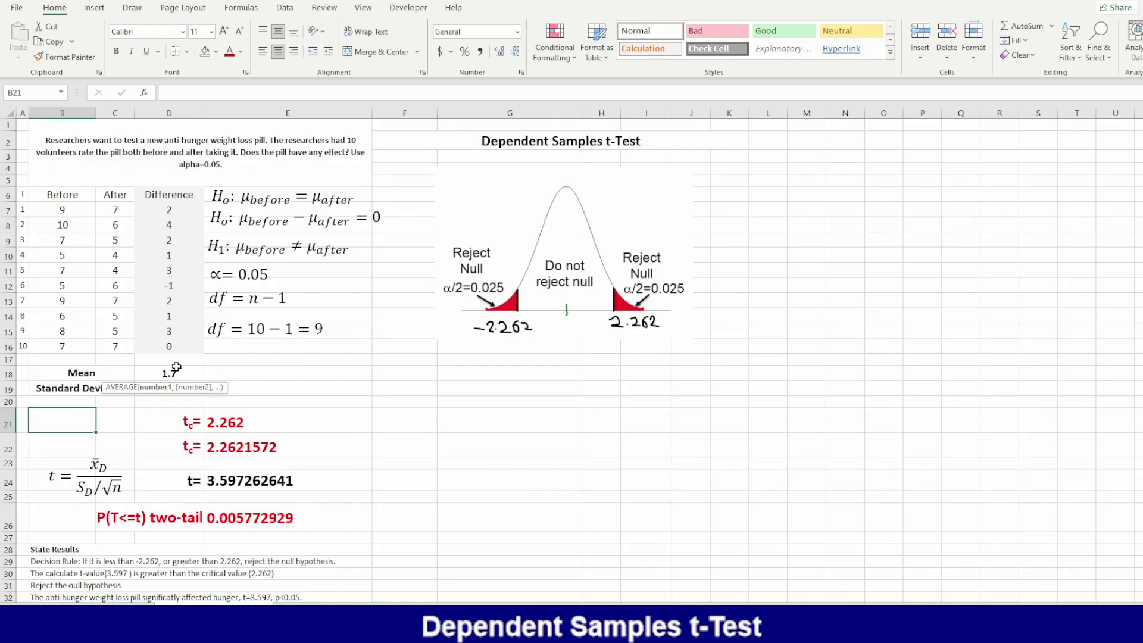
left_click(239, 375)
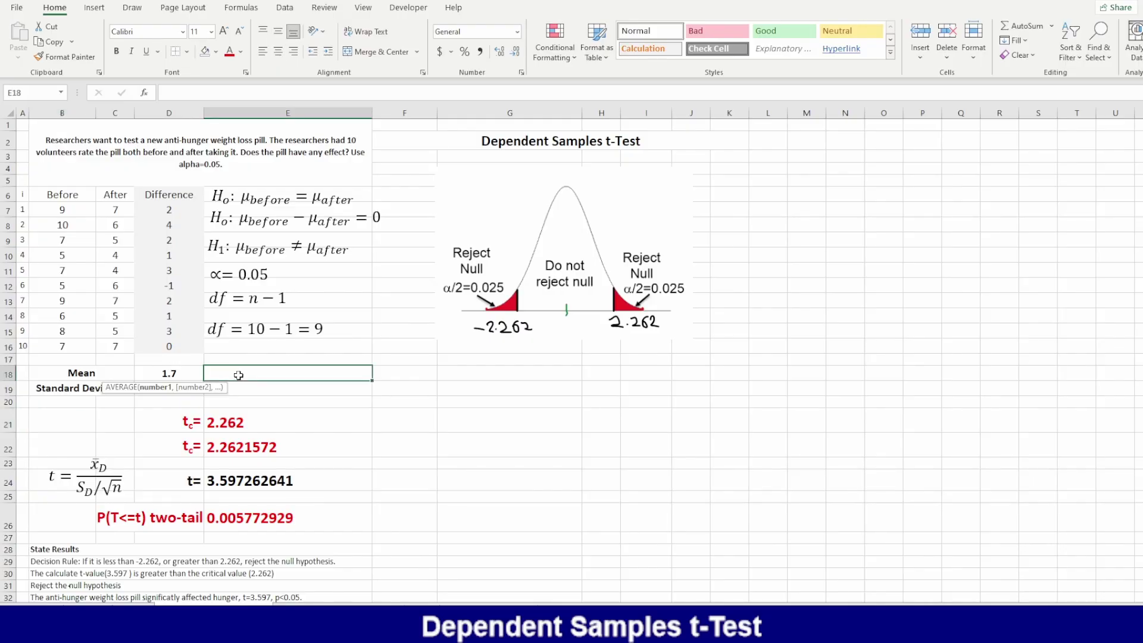
left_click(163, 376)
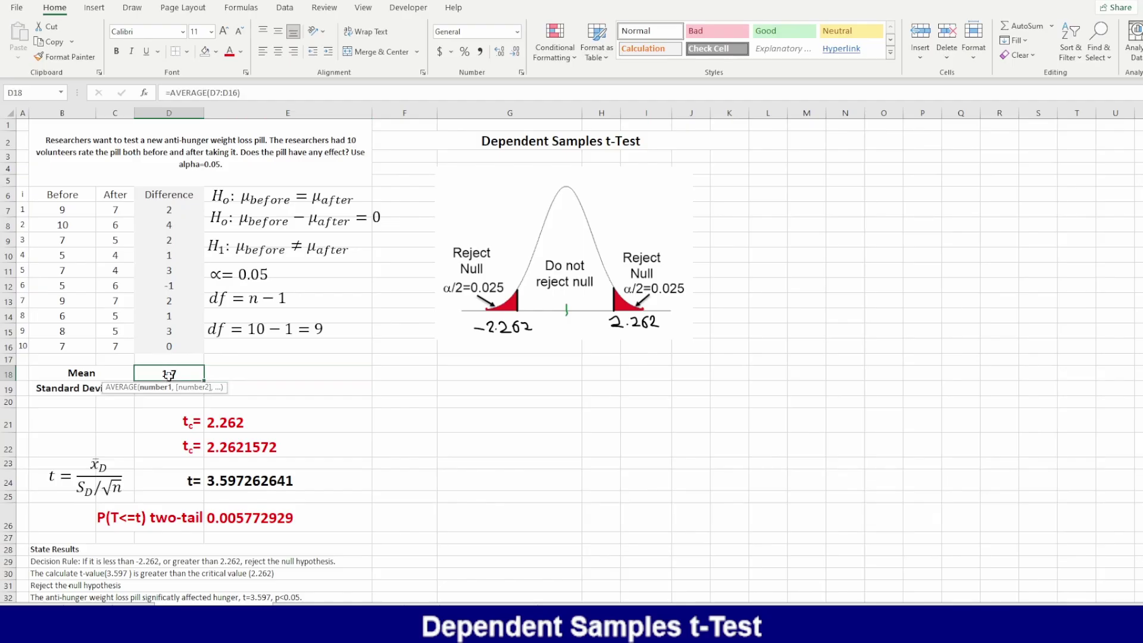
left_click(80, 391)
scroll(277, 400, "down", 2)
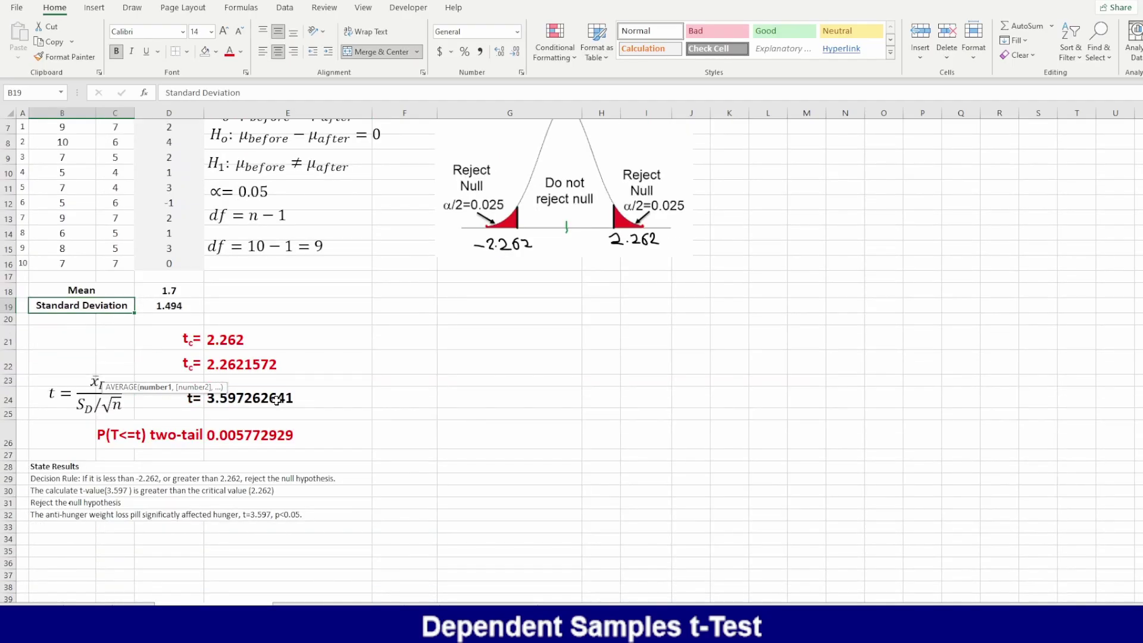
Inspect the existing standard deviation formula in D19 without changing it.
left_click(171, 305)
scroll(231, 303, "up", 1)
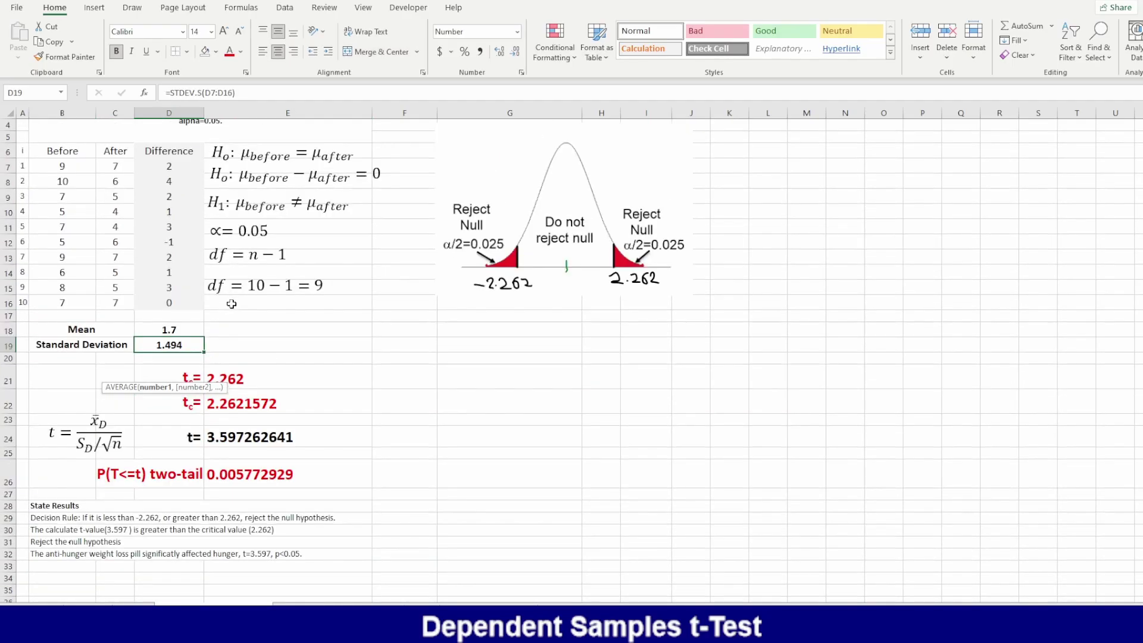
double_click(188, 345)
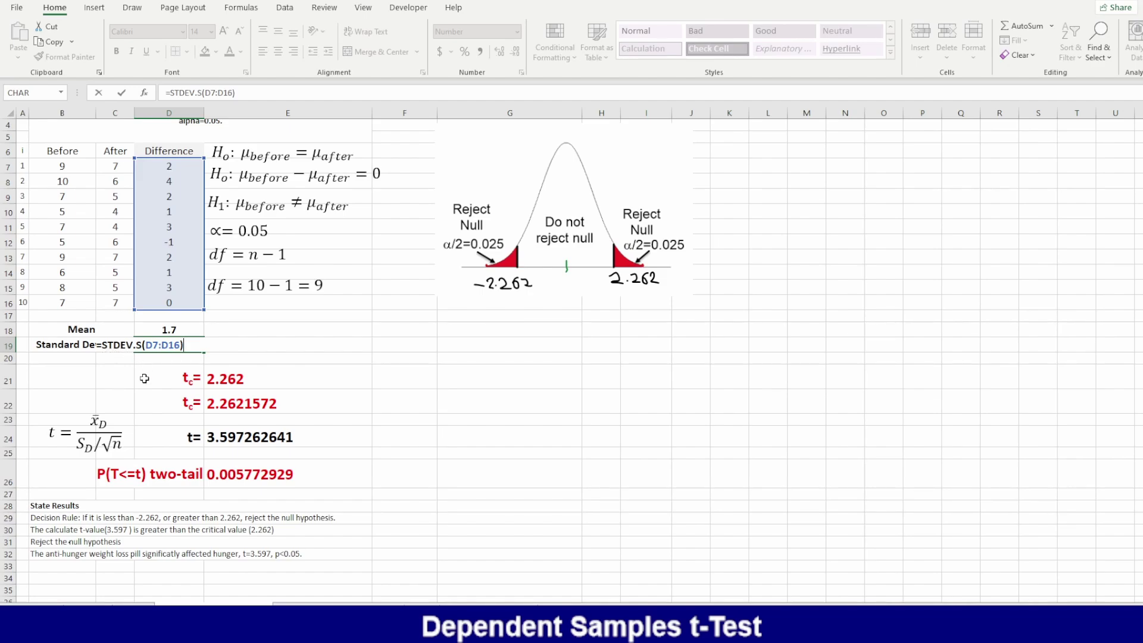
key("ctrl+Return")
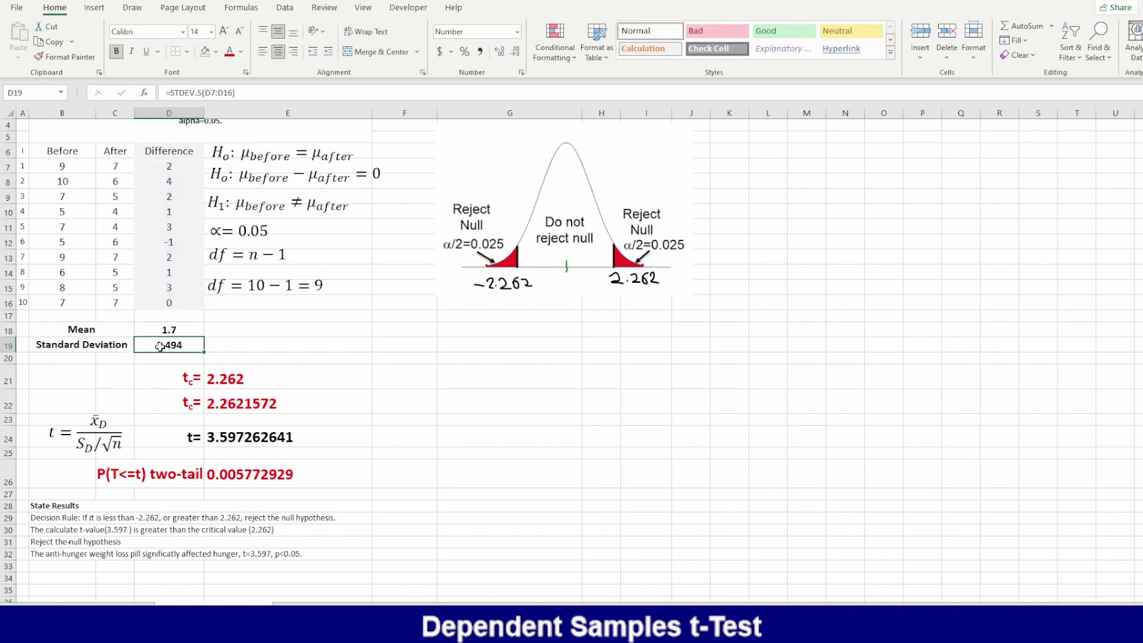
Re-enter D19 as =STDEV.S(D7:D16), returning 1.494.
key("Delete")
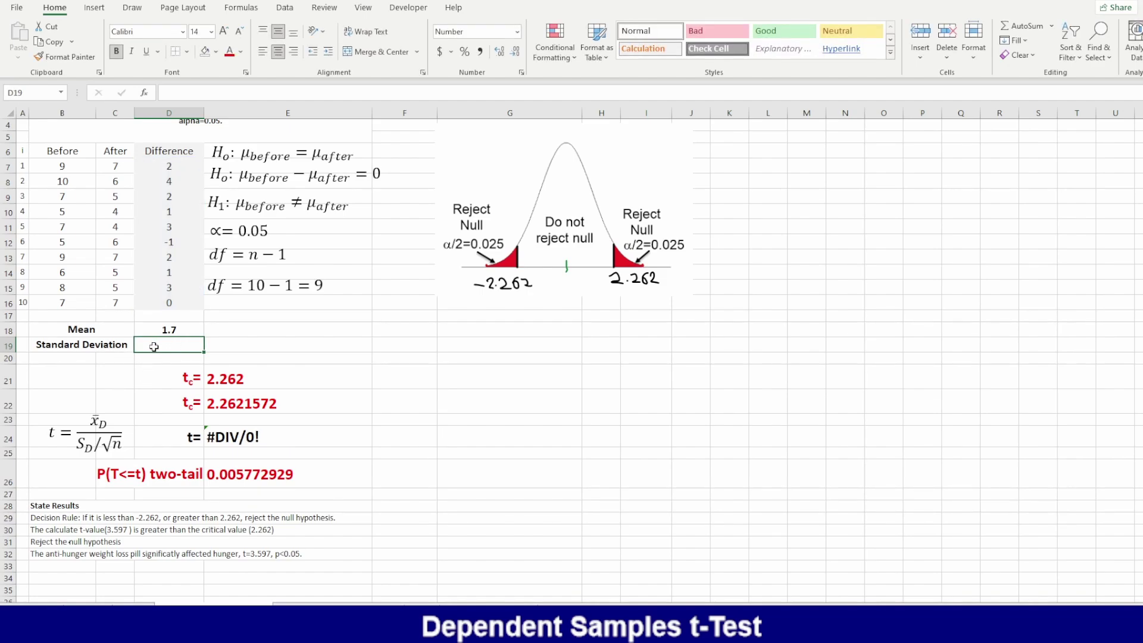
type("s")
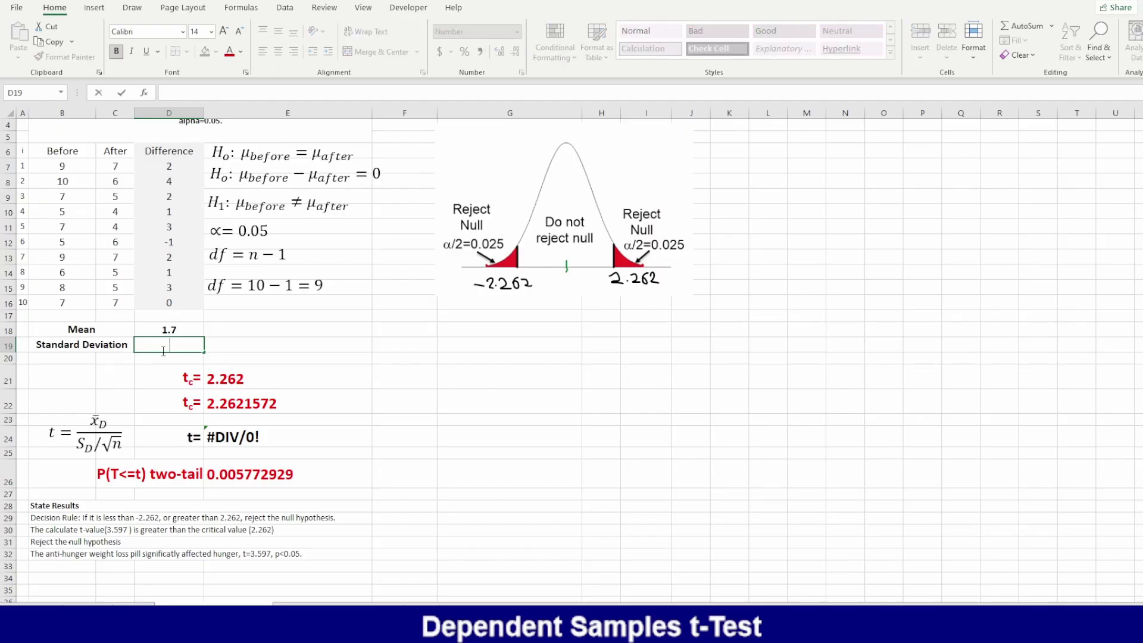
type("=")
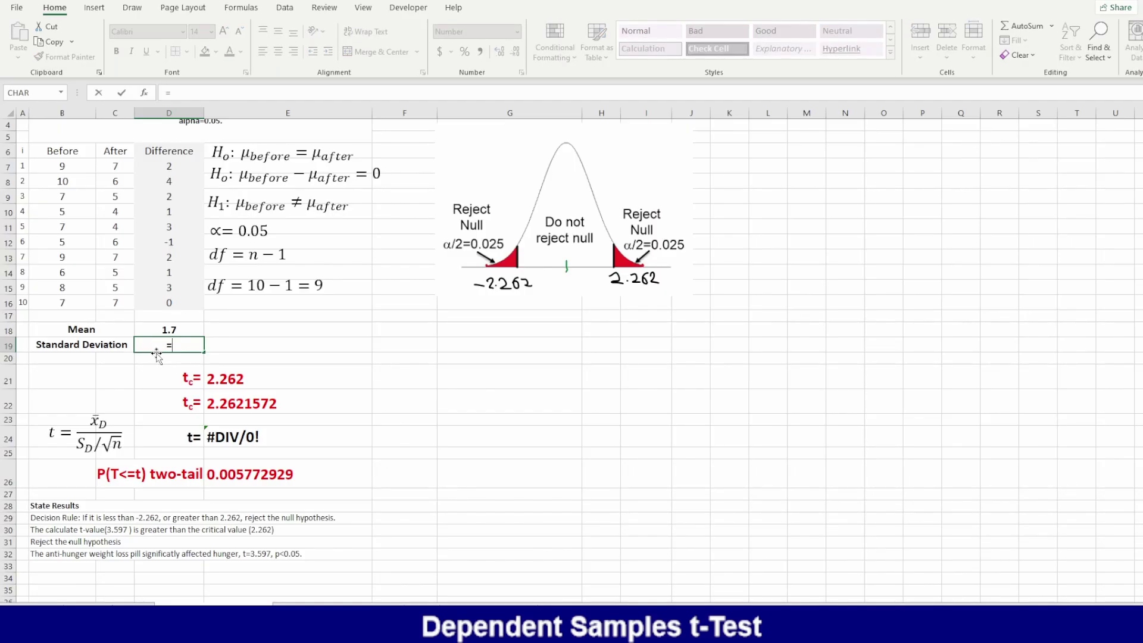
type("st")
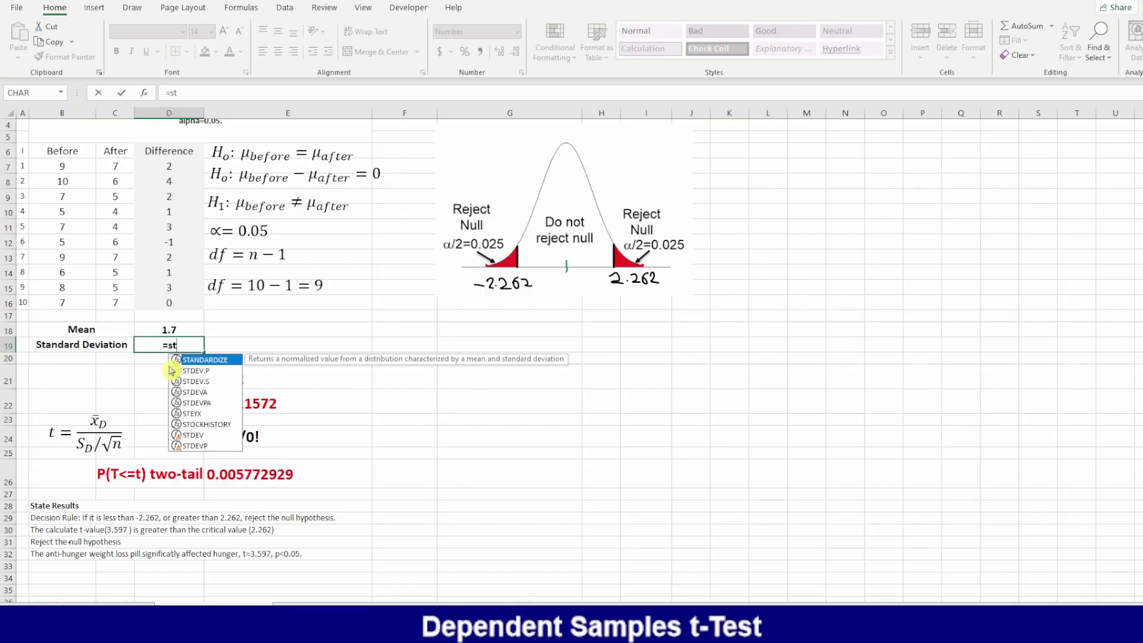
double_click(196, 381)
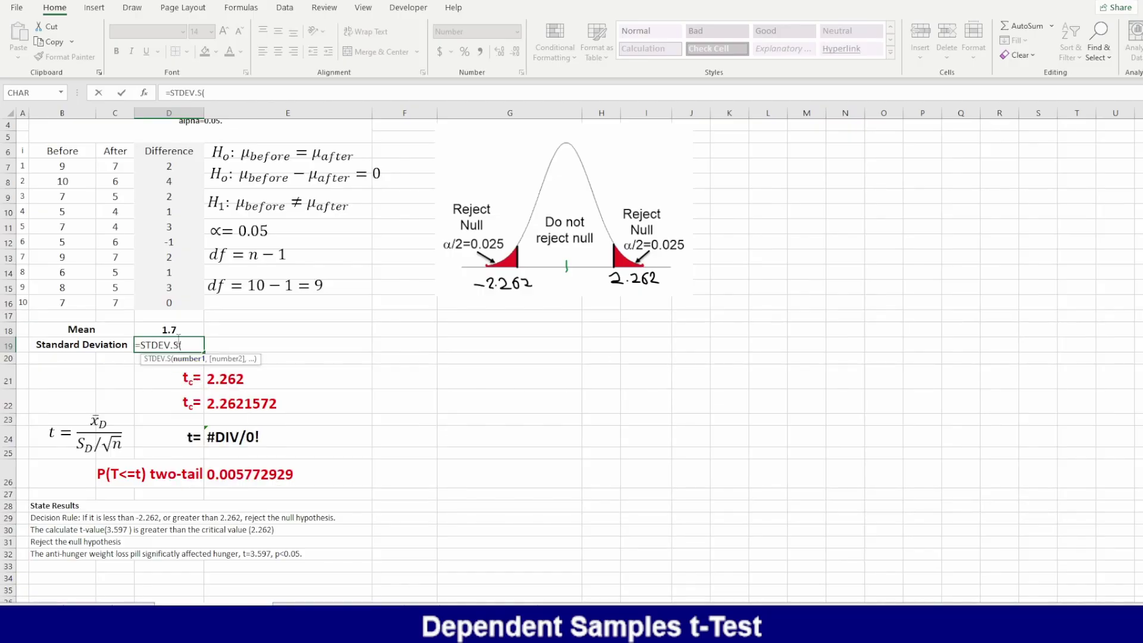
left_click_drag(182, 169, 186, 304)
key("ctrl+Return")
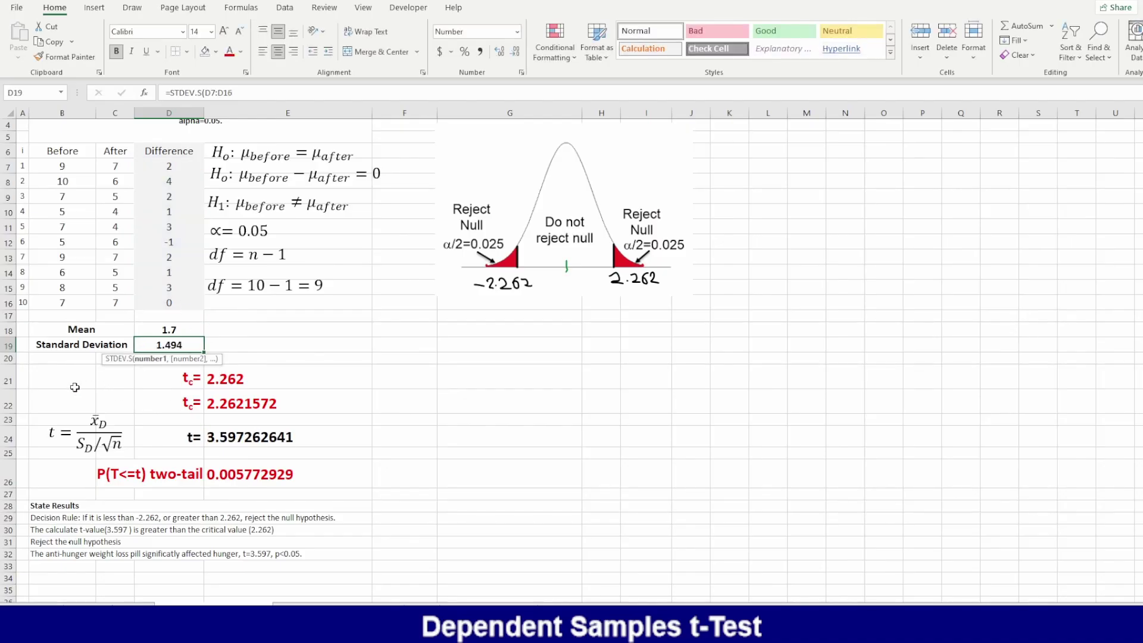
left_click(75, 387)
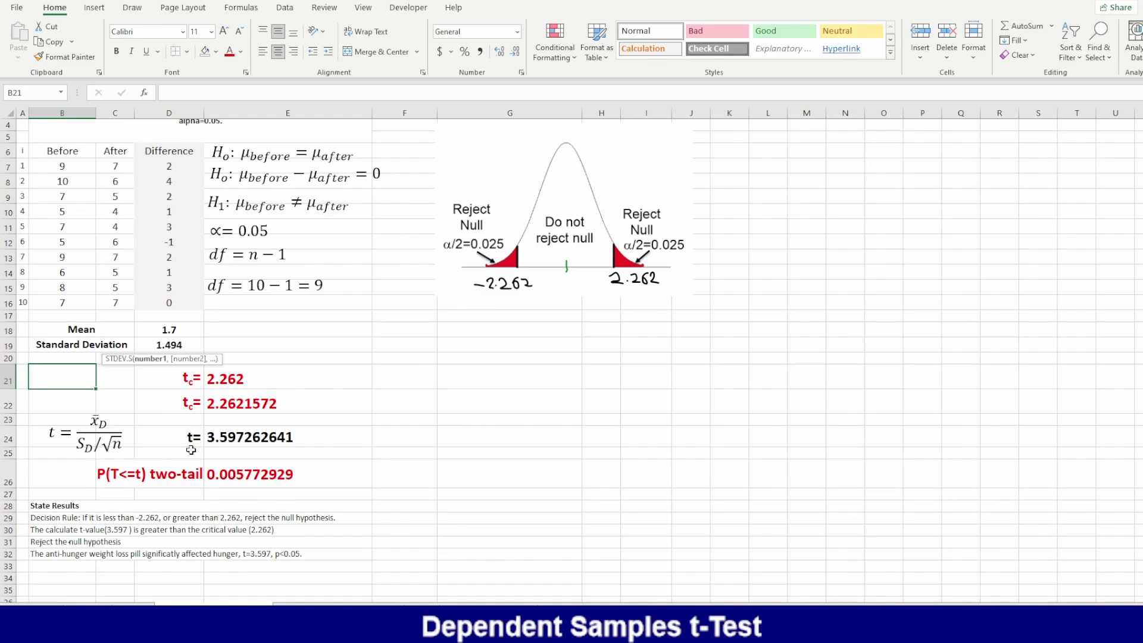
left_click(178, 330)
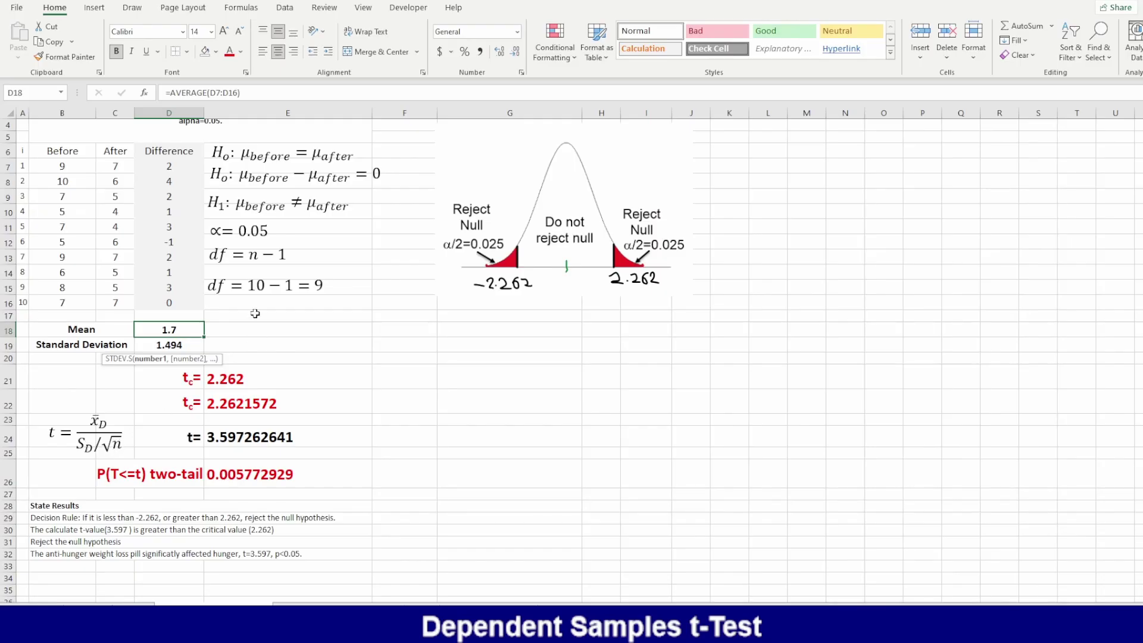
Confirm E24's formula =D18/(D19/SQRT(10)), giving t = 3.597262641.
left_click(221, 439)
double_click(222, 440)
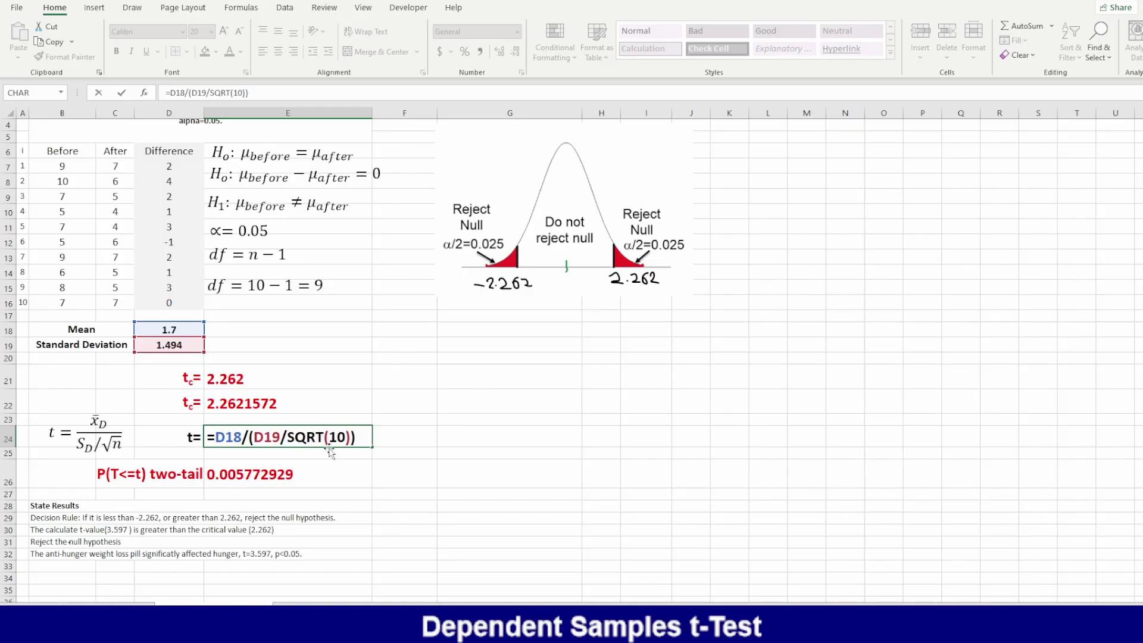
key("ctrl+Return")
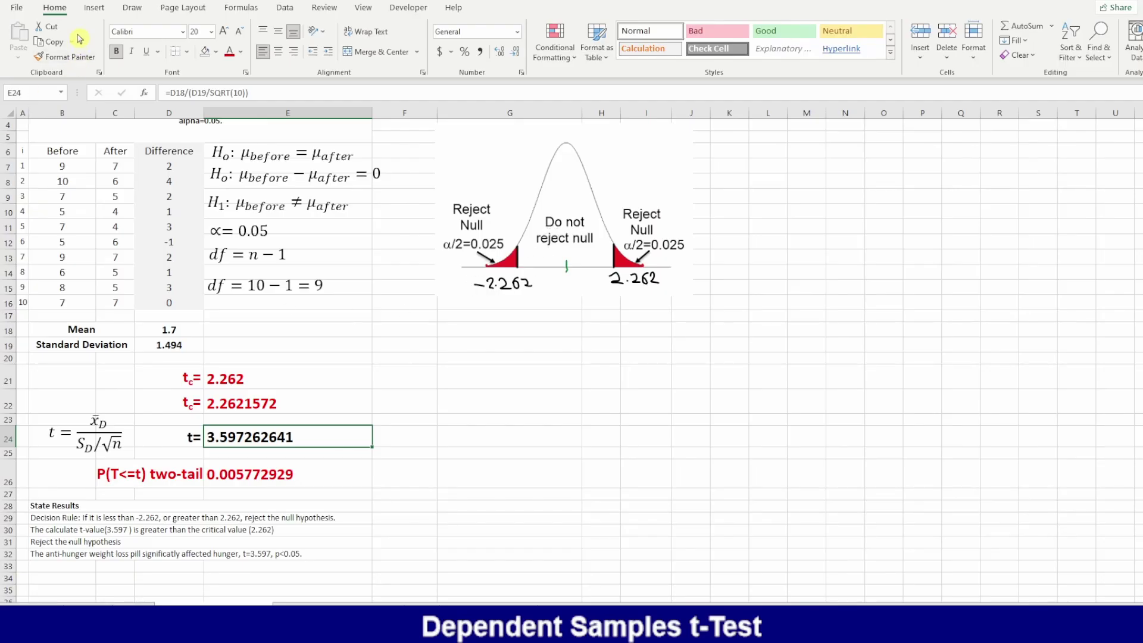
Draw green ink marks in the curve's right rejection tail near α/2=0.025, erasing a first attempt.
left_click(130, 7)
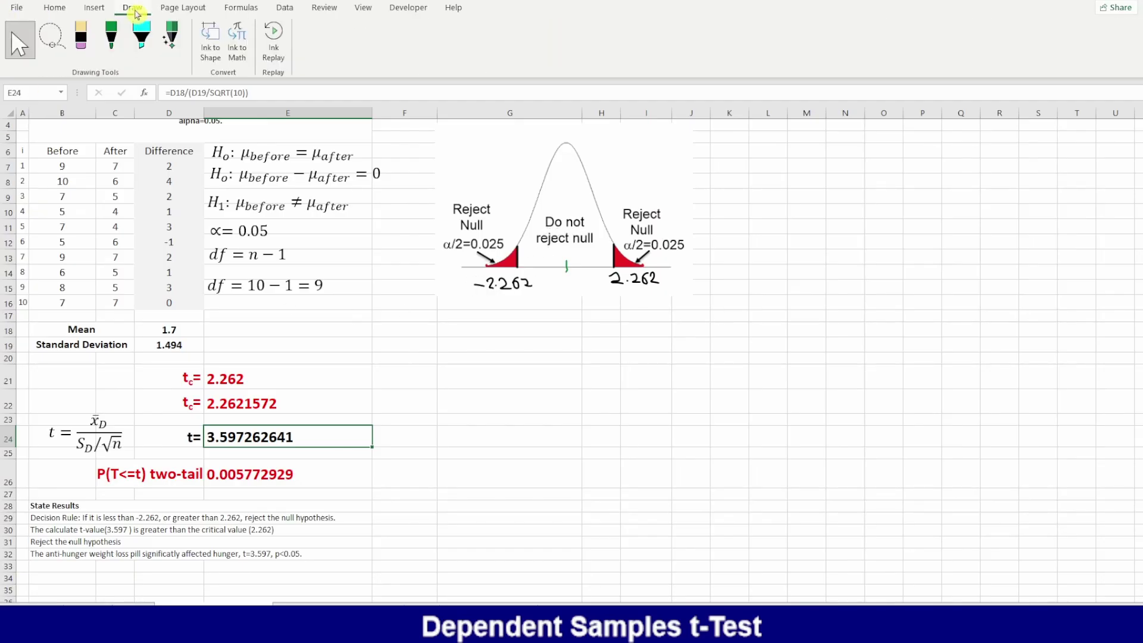
left_click(111, 36)
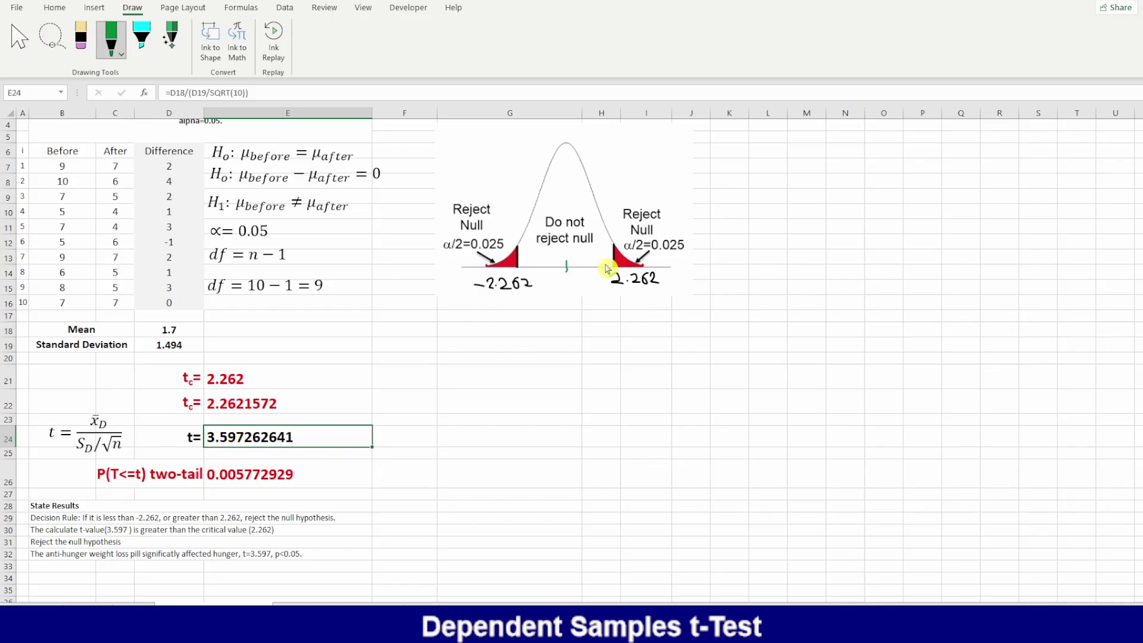
left_click_drag(622, 227, 604, 260)
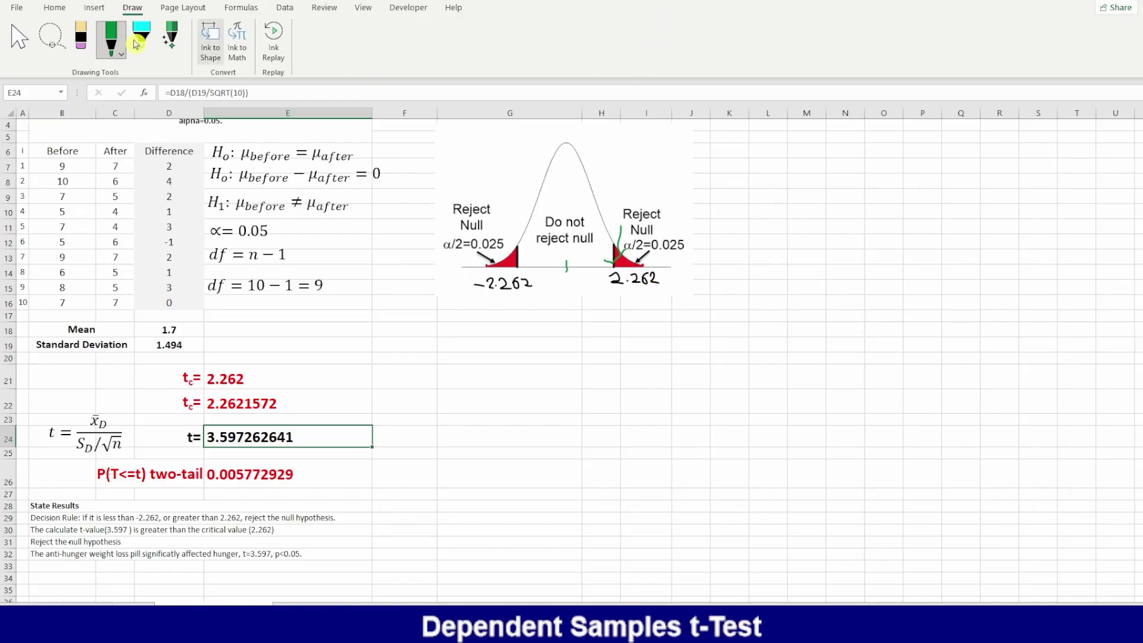
left_click(81, 38)
left_click_drag(620, 246, 616, 267)
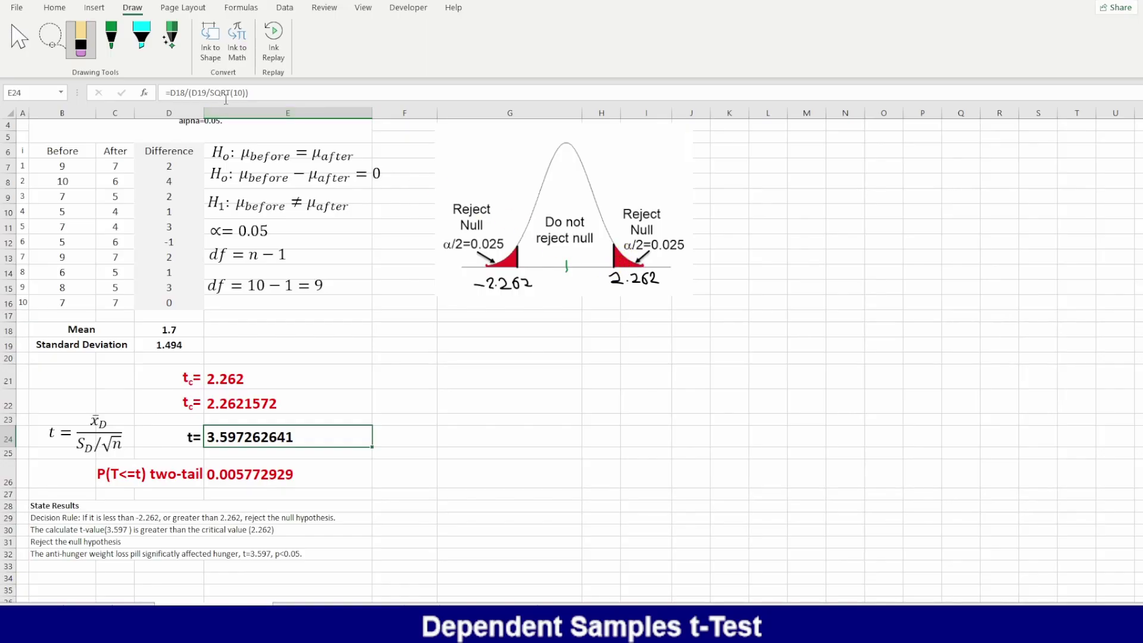
left_click(110, 38)
left_click_drag(628, 241, 626, 248)
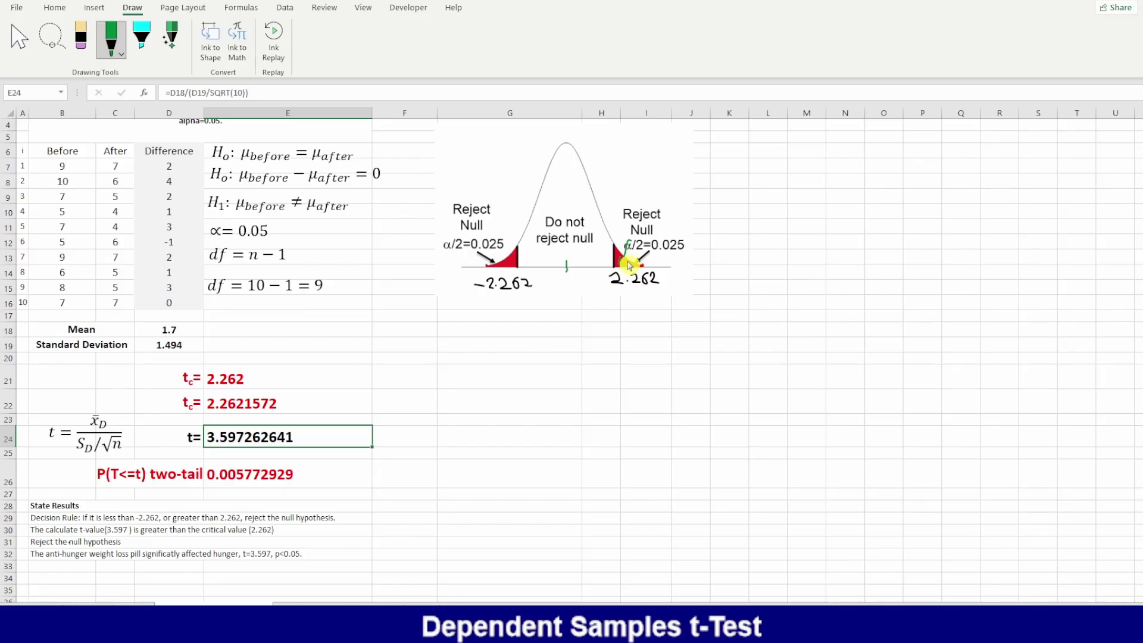
left_click_drag(627, 265, 624, 262)
left_click(19, 38)
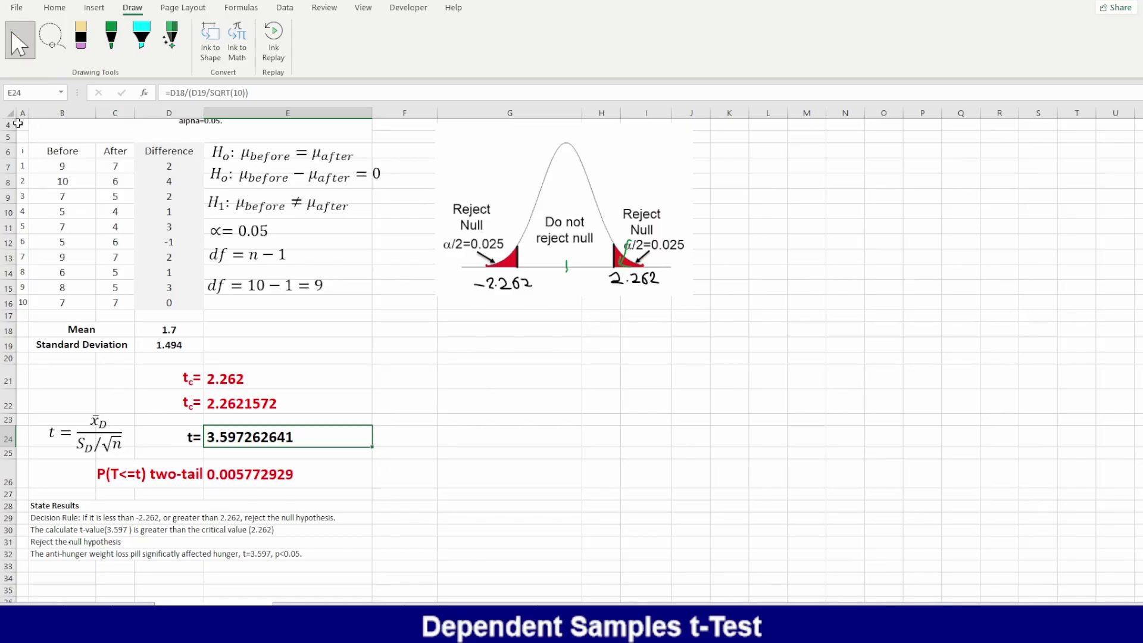
left_click(474, 376)
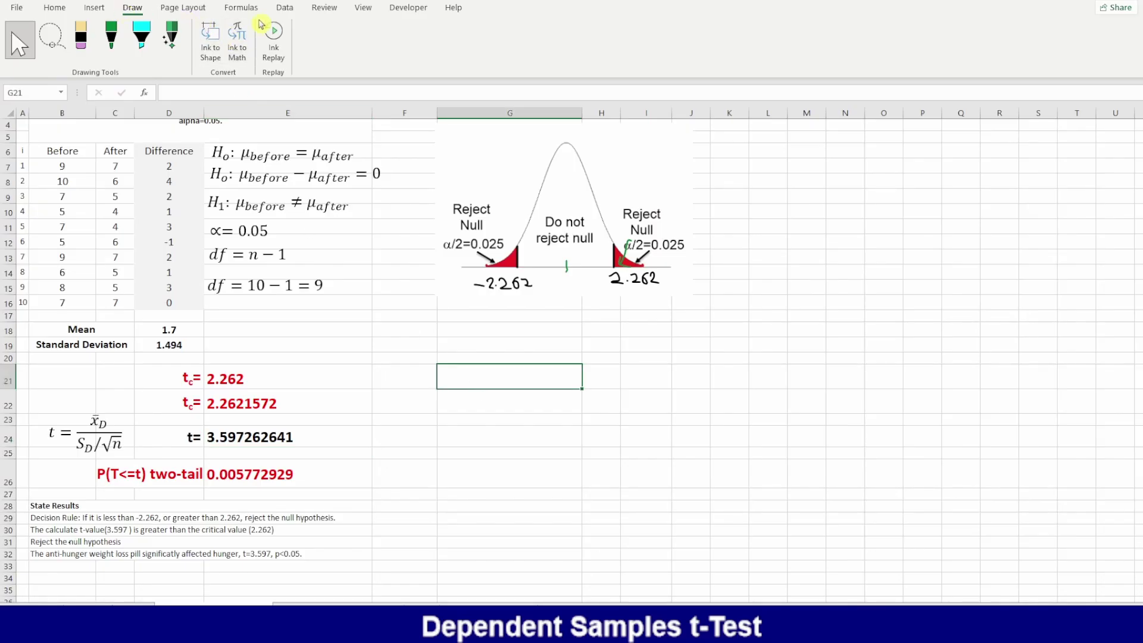
Preview the Data Analysis tools list from the Data tab, then cancel it.
left_click(285, 9)
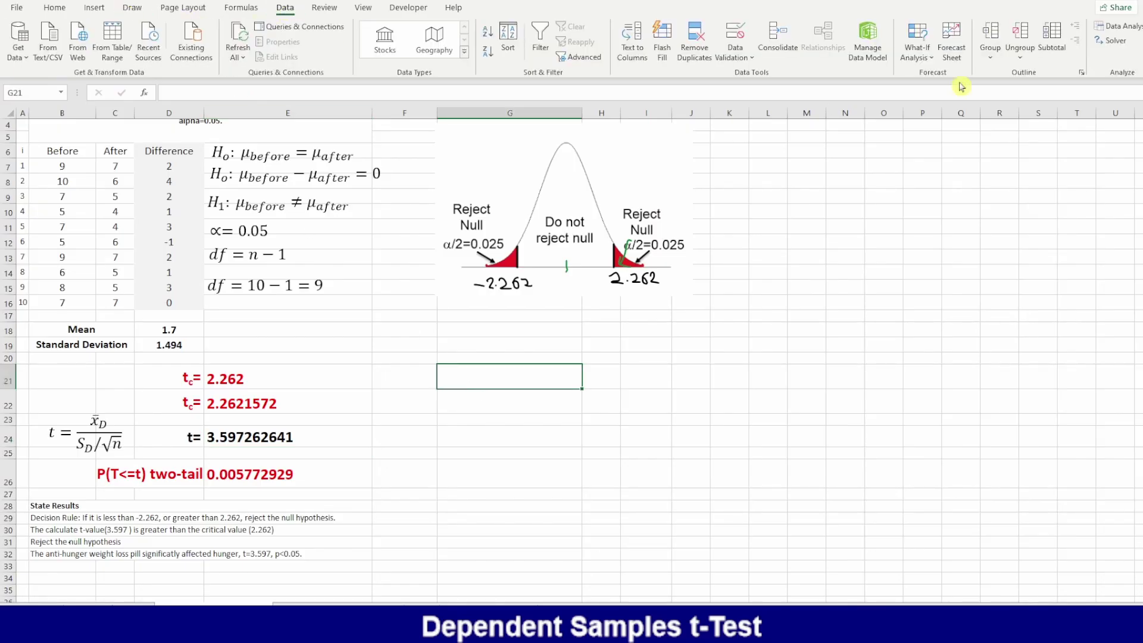
left_click(1110, 26)
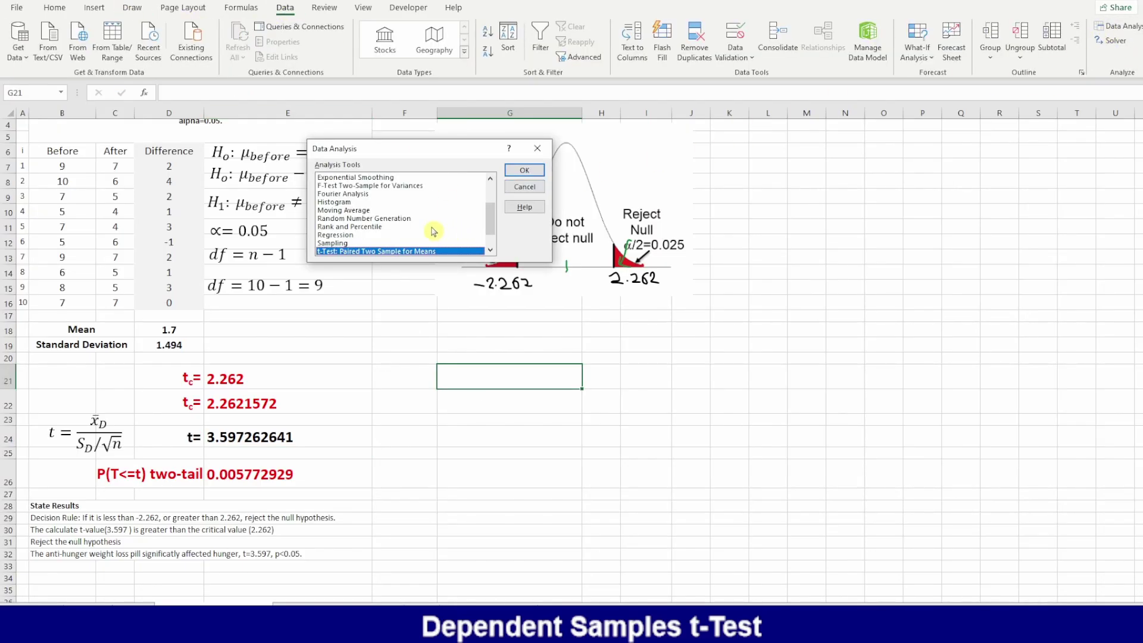
left_click(533, 188)
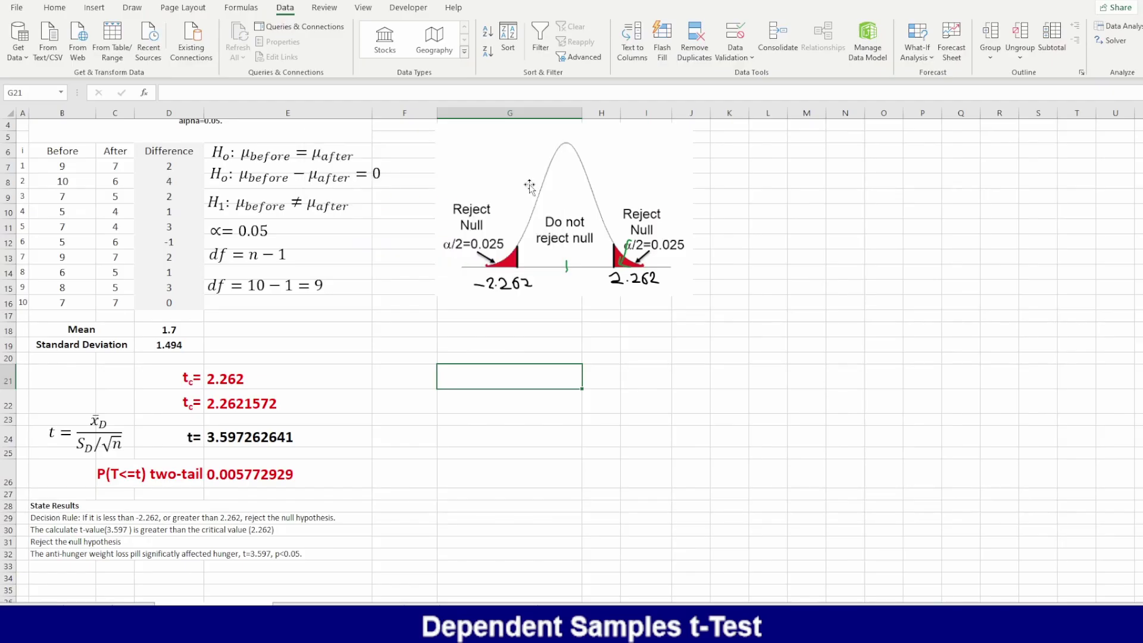
left_click(1113, 30)
Verify Analysis ToolPak is ticked under Excel Add-ins, then open the Data Analysis tools list.
left_click(17, 13)
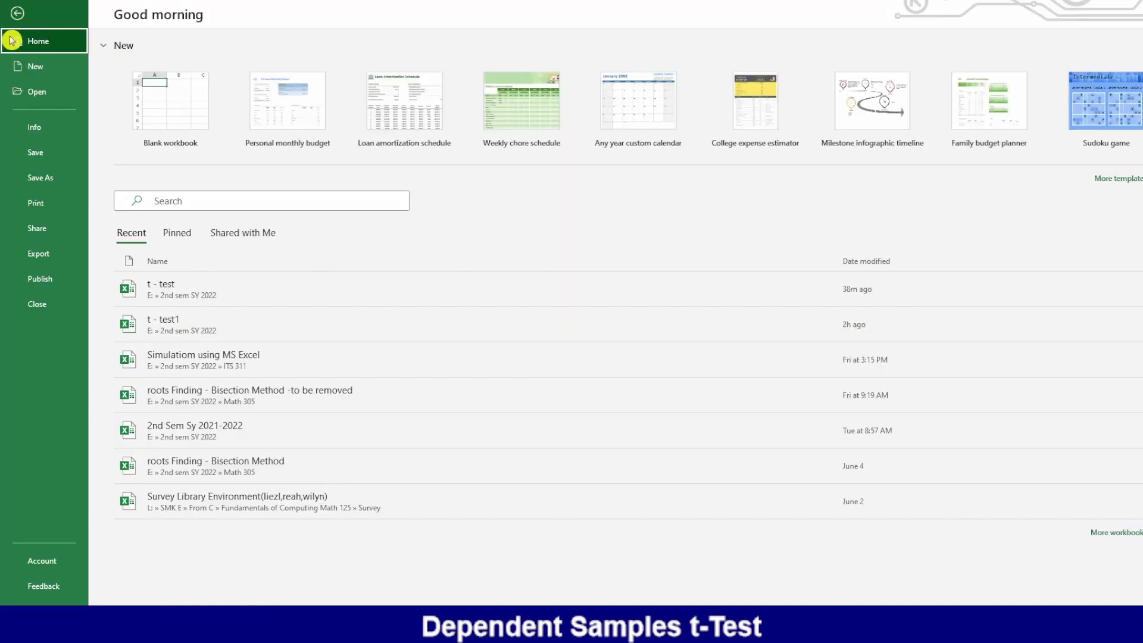
left_click(51, 602)
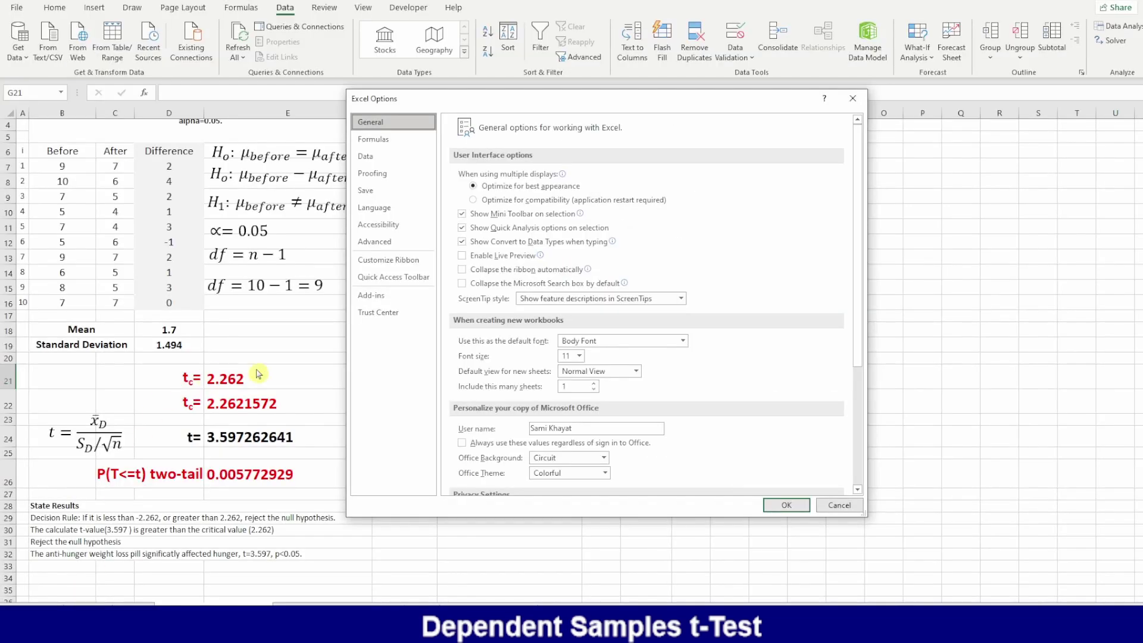
left_click(374, 296)
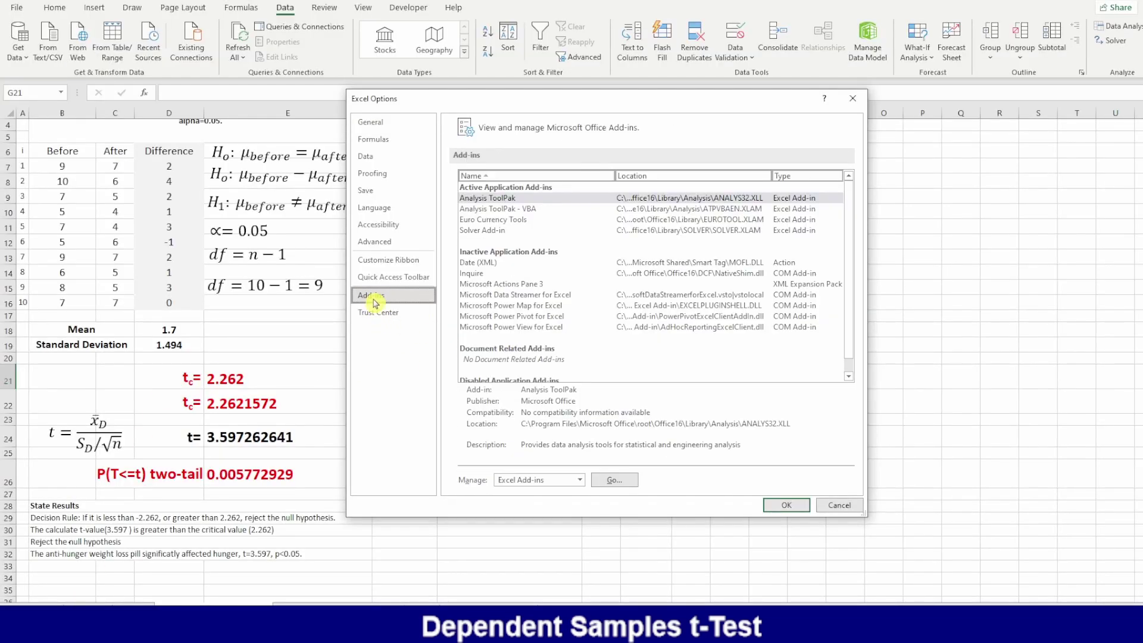
left_click(618, 480)
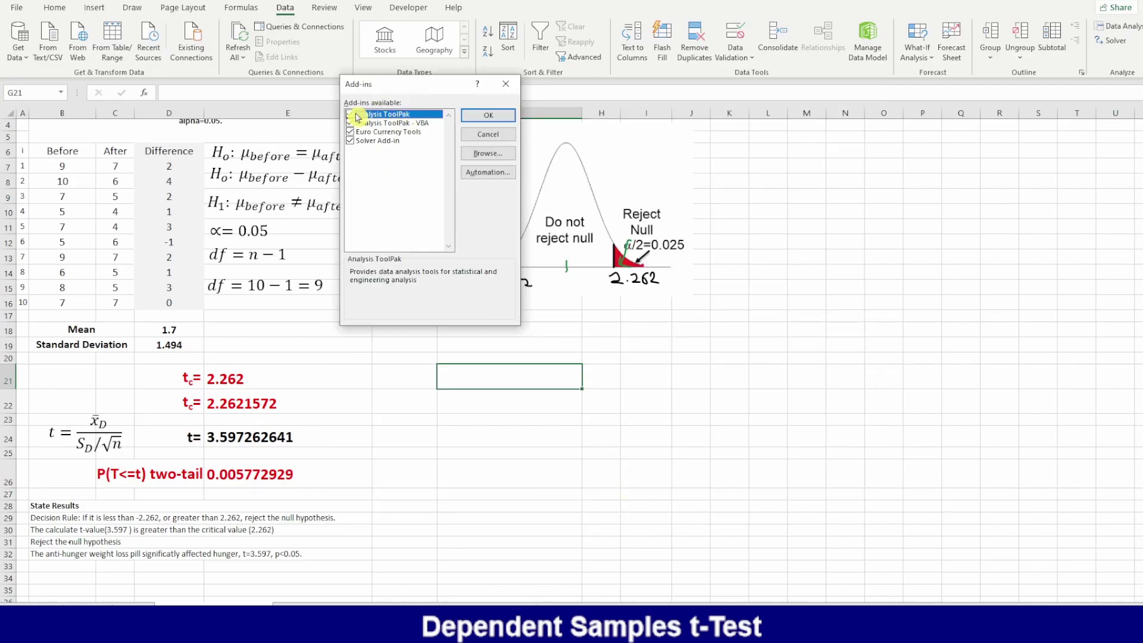
left_click(491, 135)
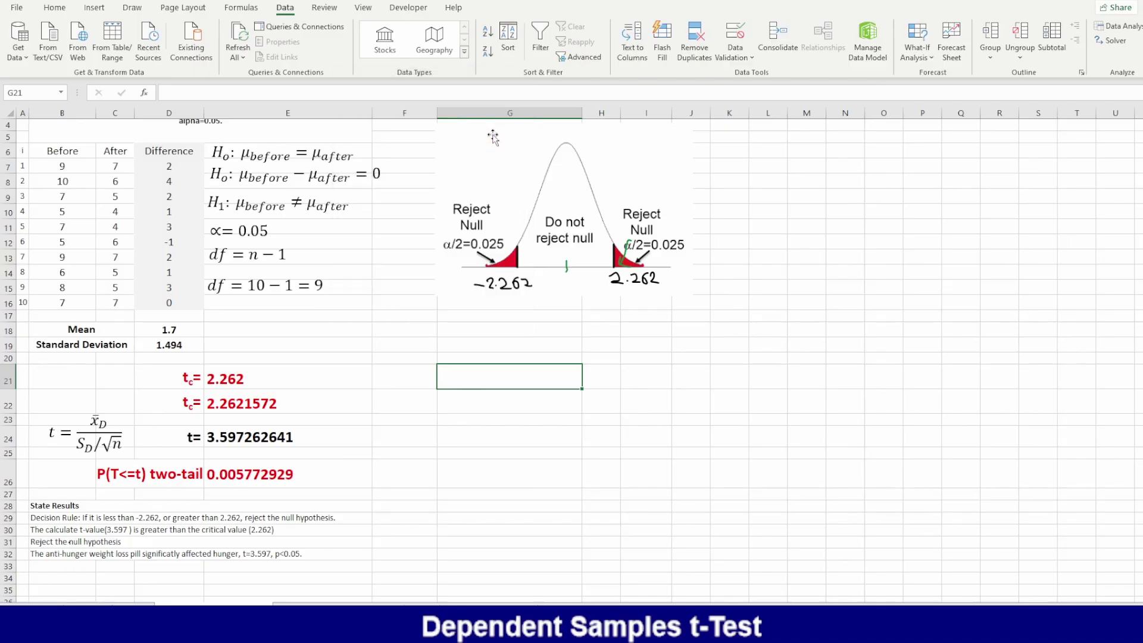
left_click(1111, 27)
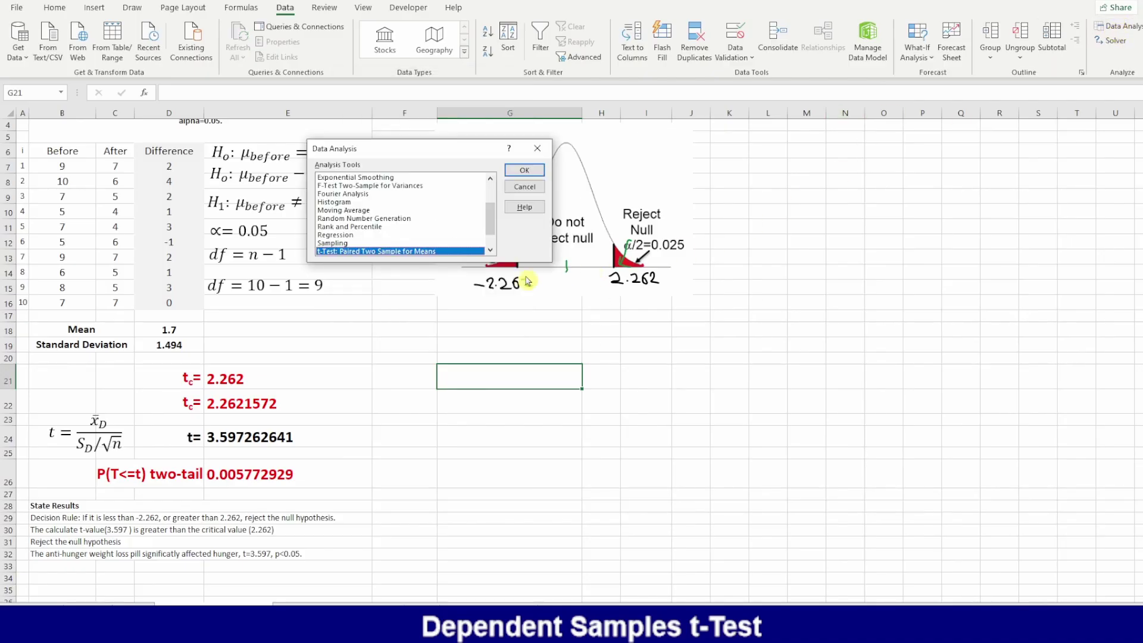
left_click_drag(494, 226, 494, 241)
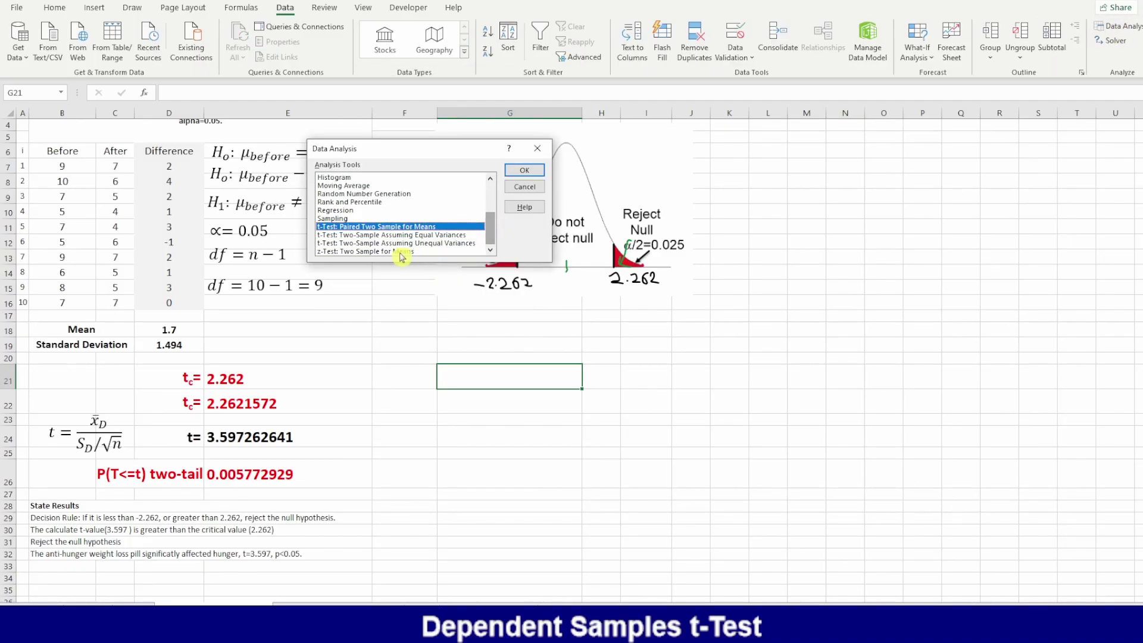
Configure t-Test: Paired Two Sample for Means with B6:B16, C6:C16, Labels ticked, output at G19.
left_click(523, 172)
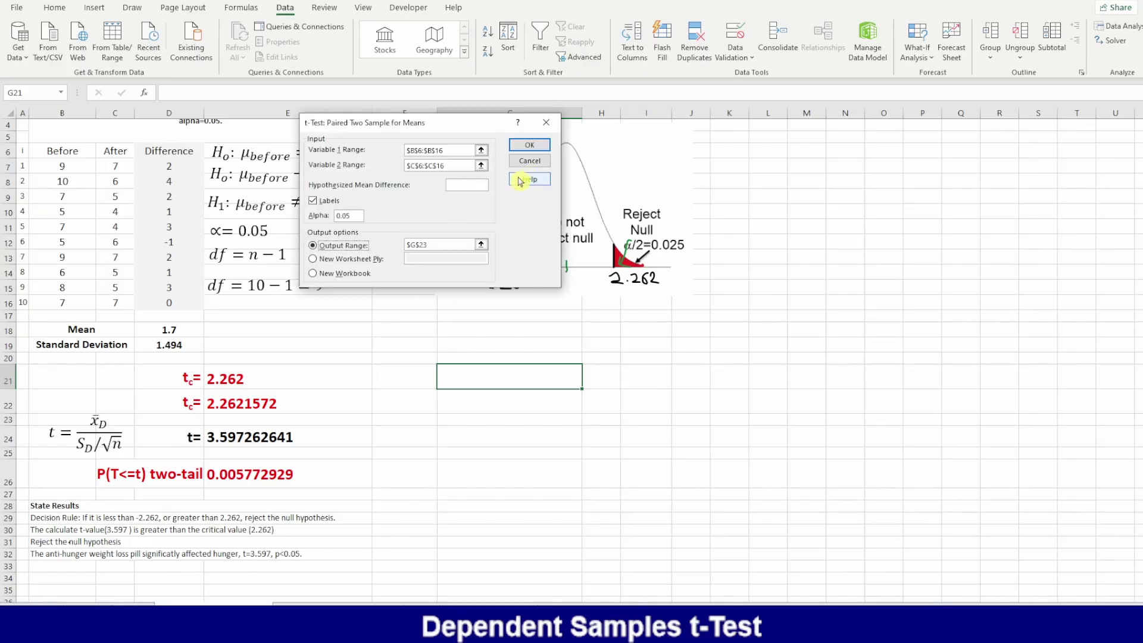
left_click(449, 152)
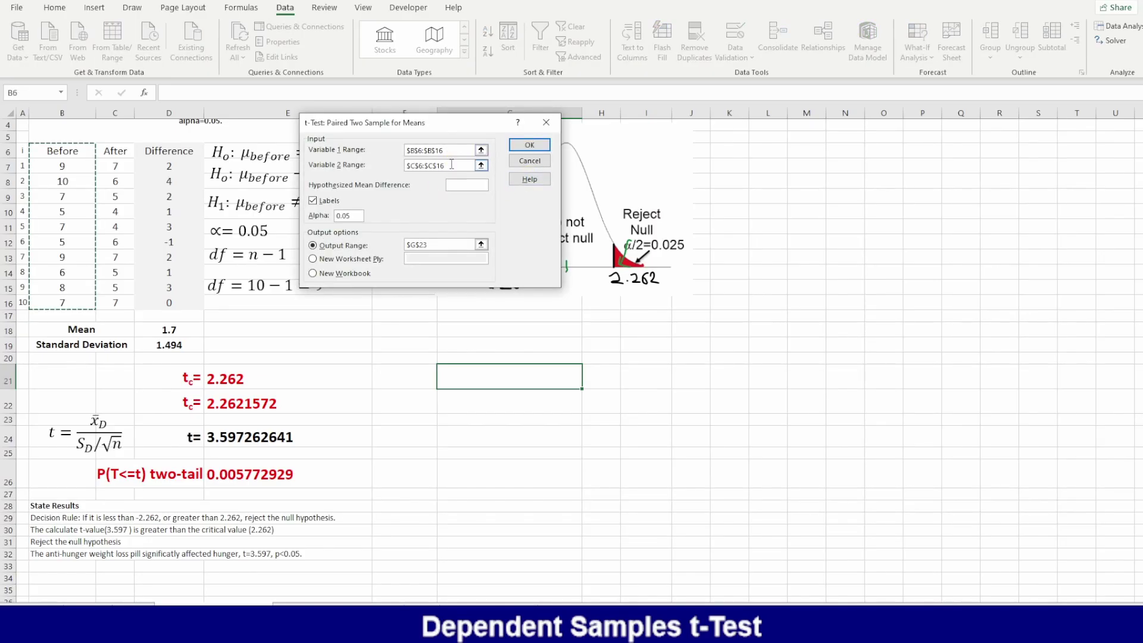
left_click(447, 166)
left_click_drag(448, 166, 407, 166)
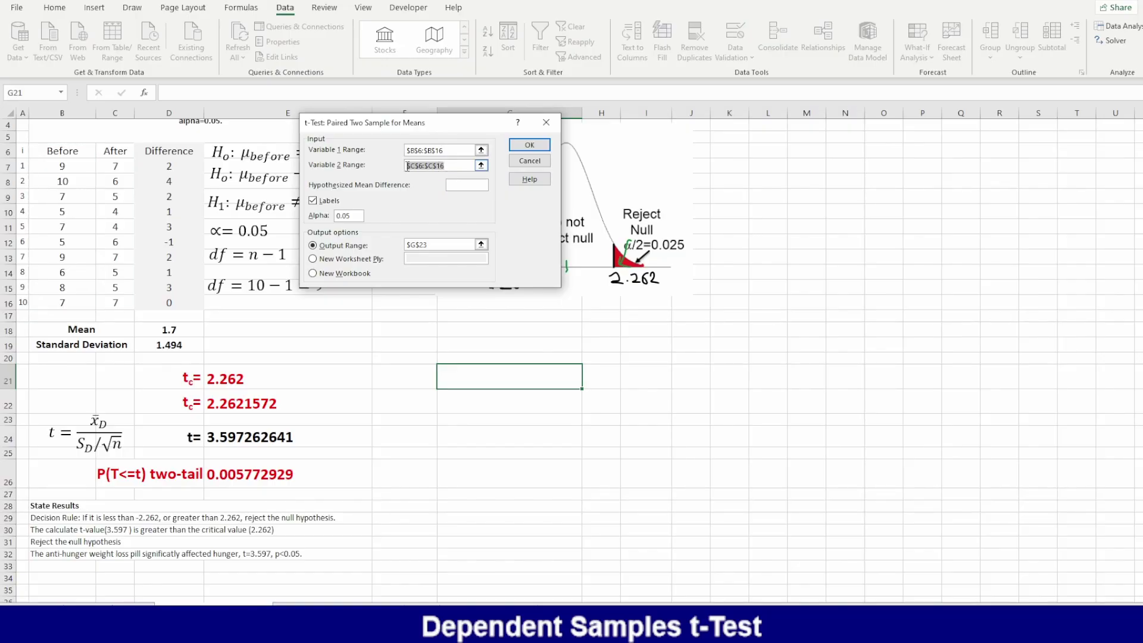
left_click_drag(110, 150, 111, 305)
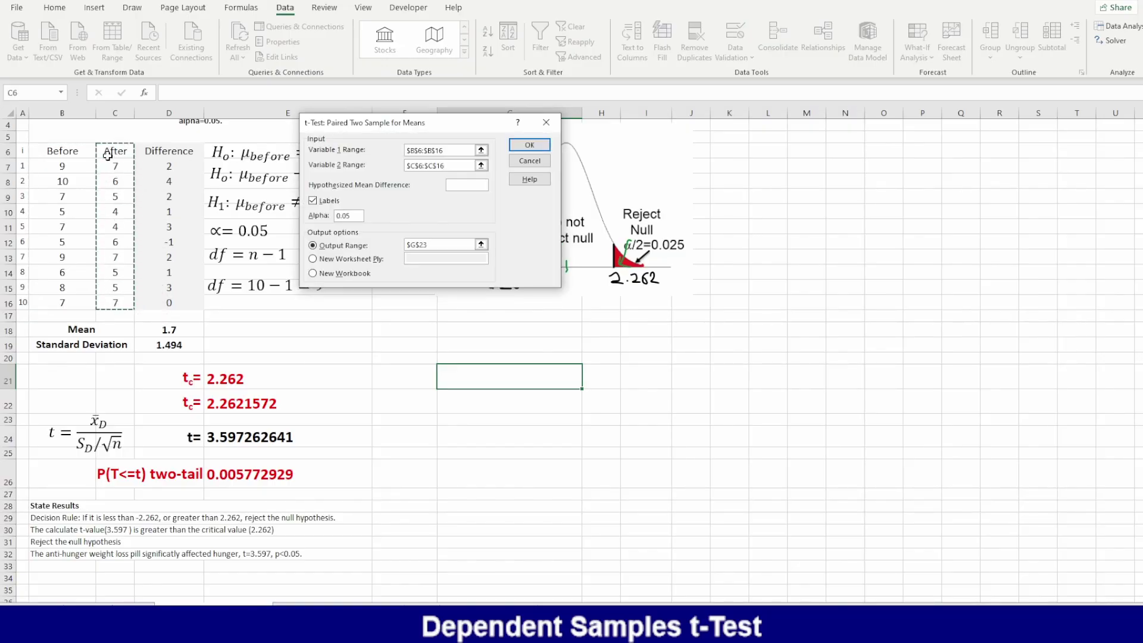
left_click(317, 200)
left_click(436, 245)
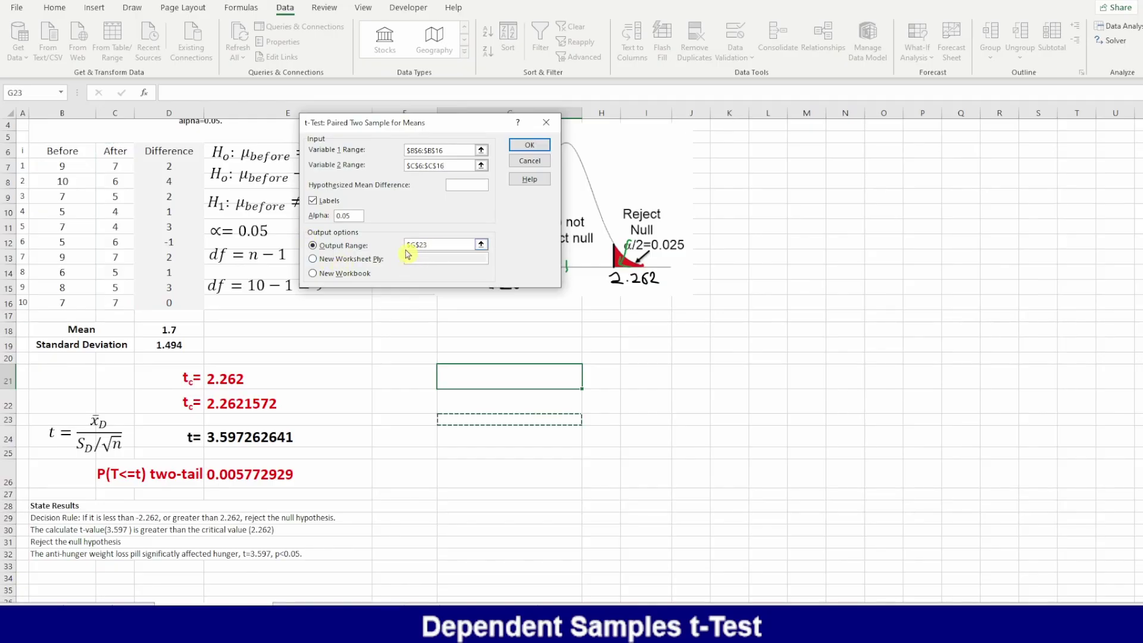
left_click(413, 244)
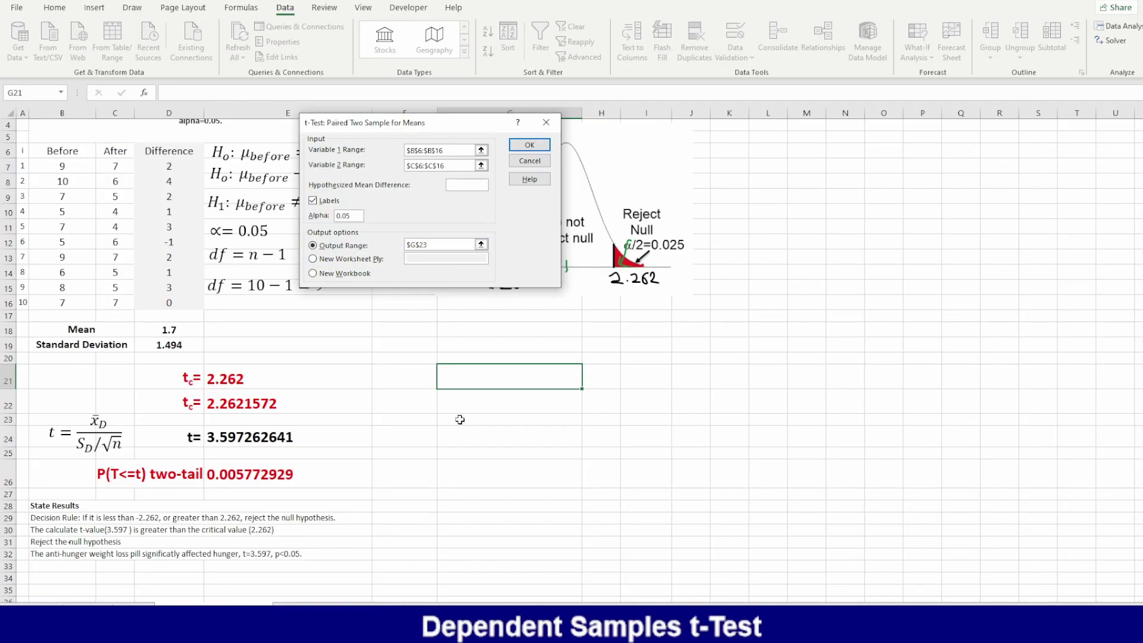
left_click_drag(427, 244, 414, 245)
left_click(459, 345)
Run the paired t-test and colour the t Critical two-tail value 2.262157 red.
left_click(526, 145)
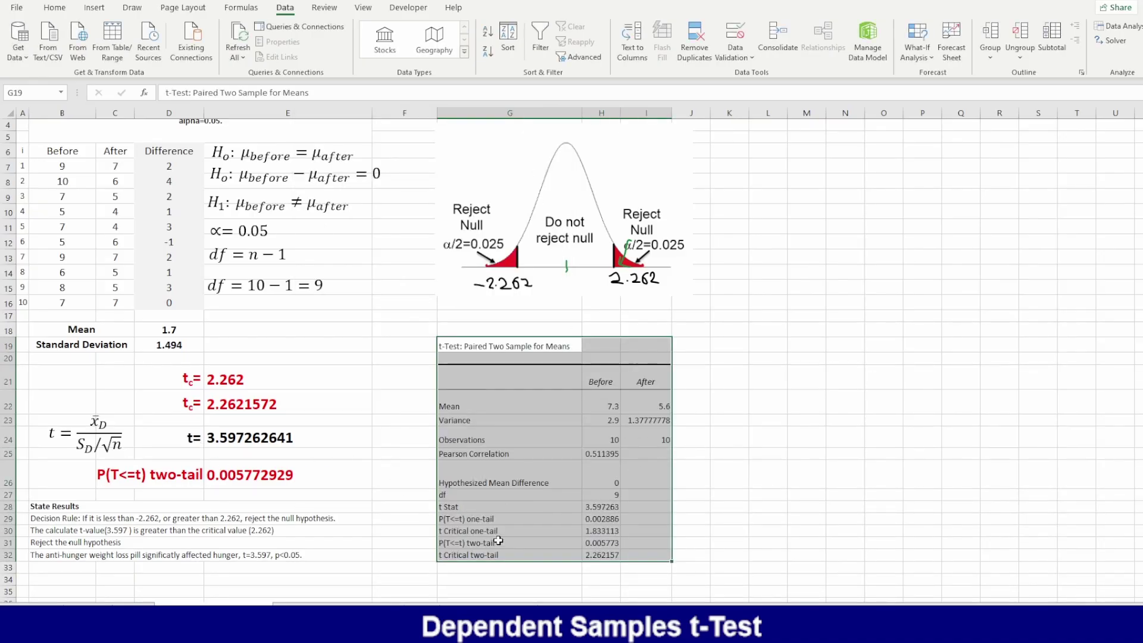
left_click(600, 508)
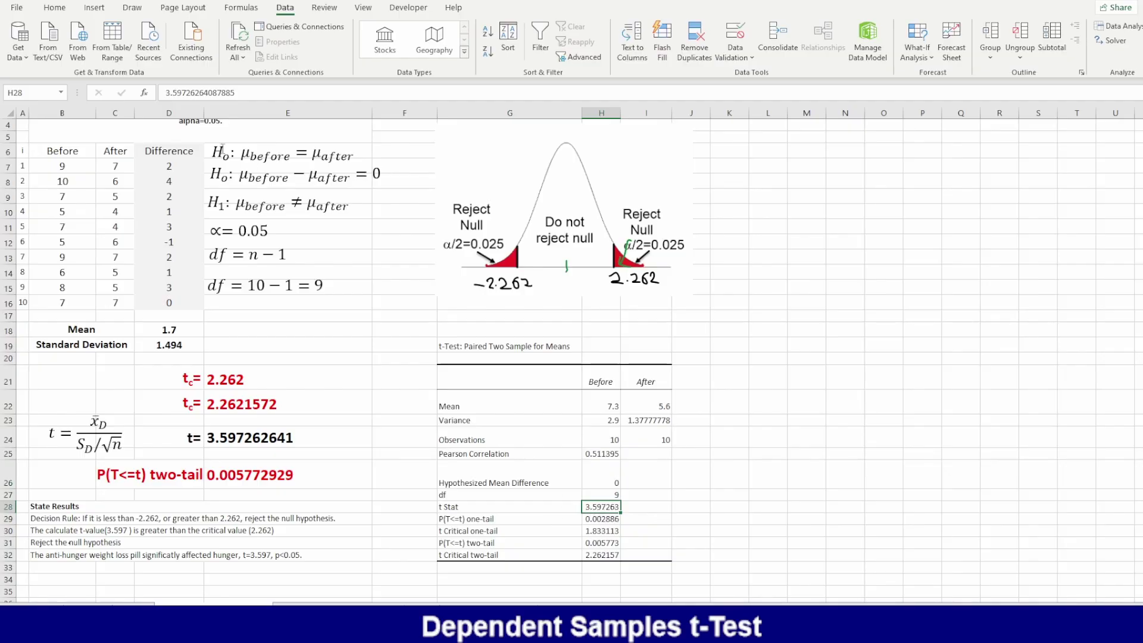
left_click(54, 7)
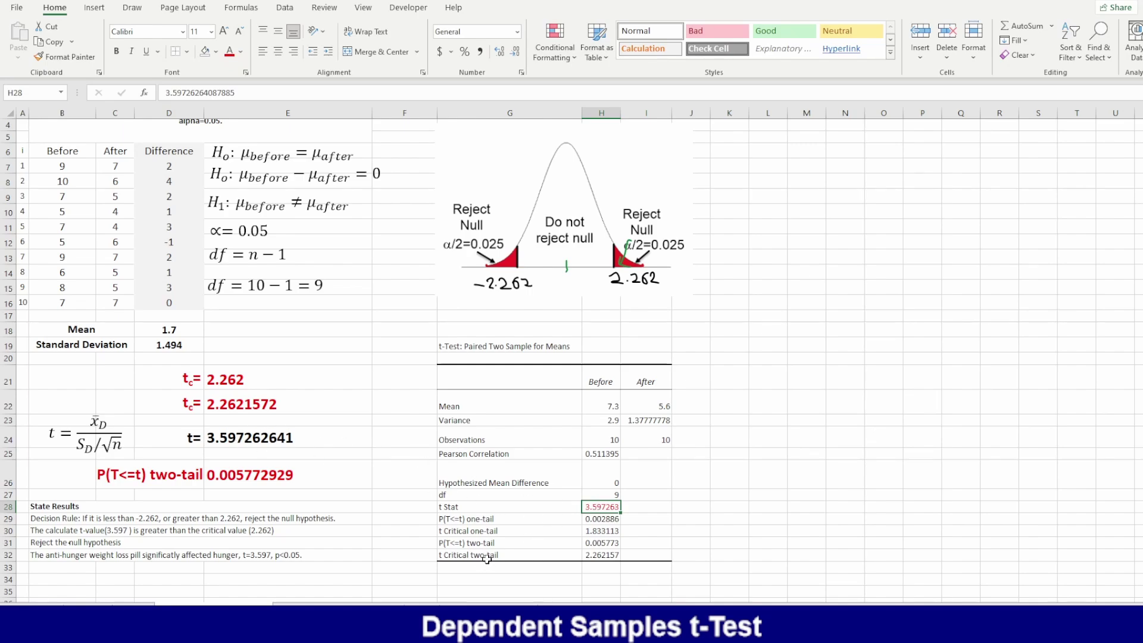
left_click(601, 554)
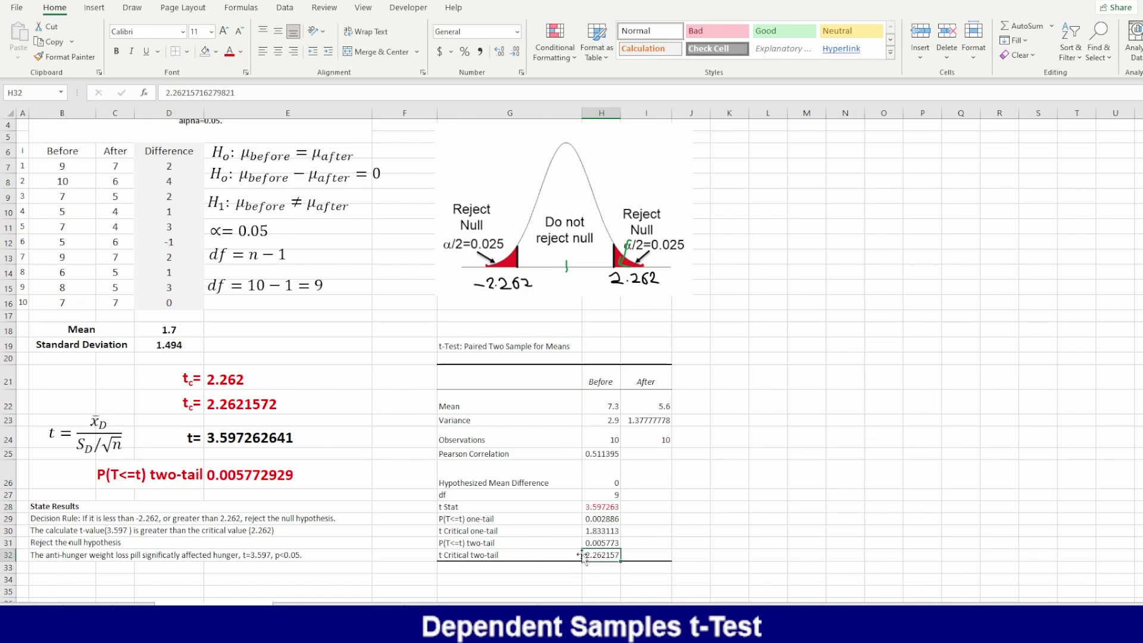
left_click(229, 51)
left_click(601, 543)
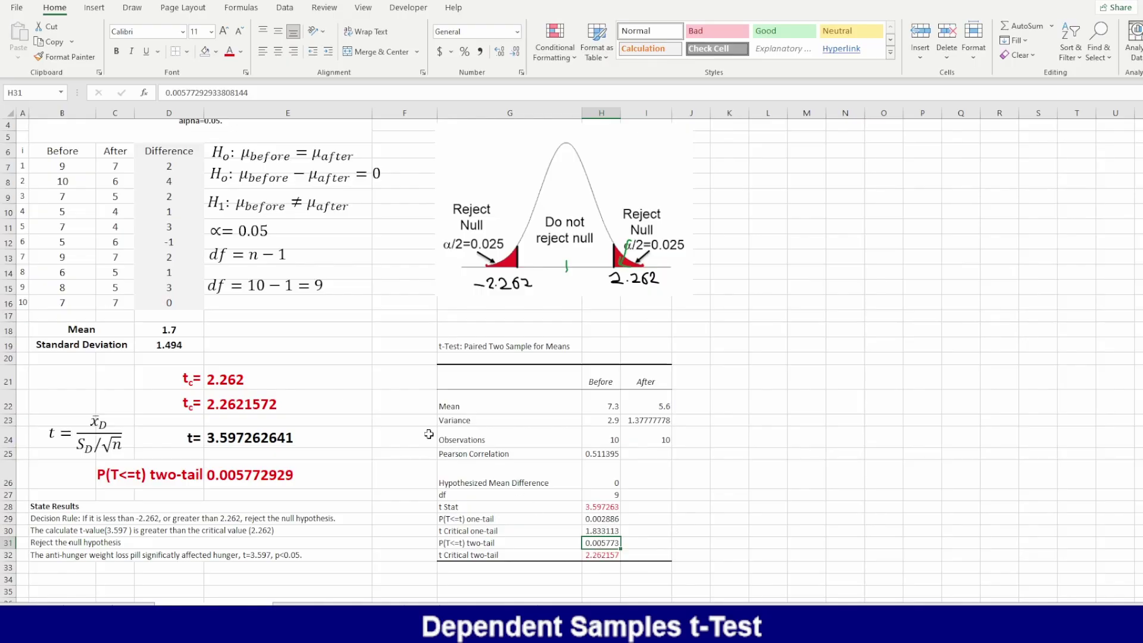
Inspect E26's existing T.TEST formula giving 0.005772929, then clear the cell.
left_click(234, 480)
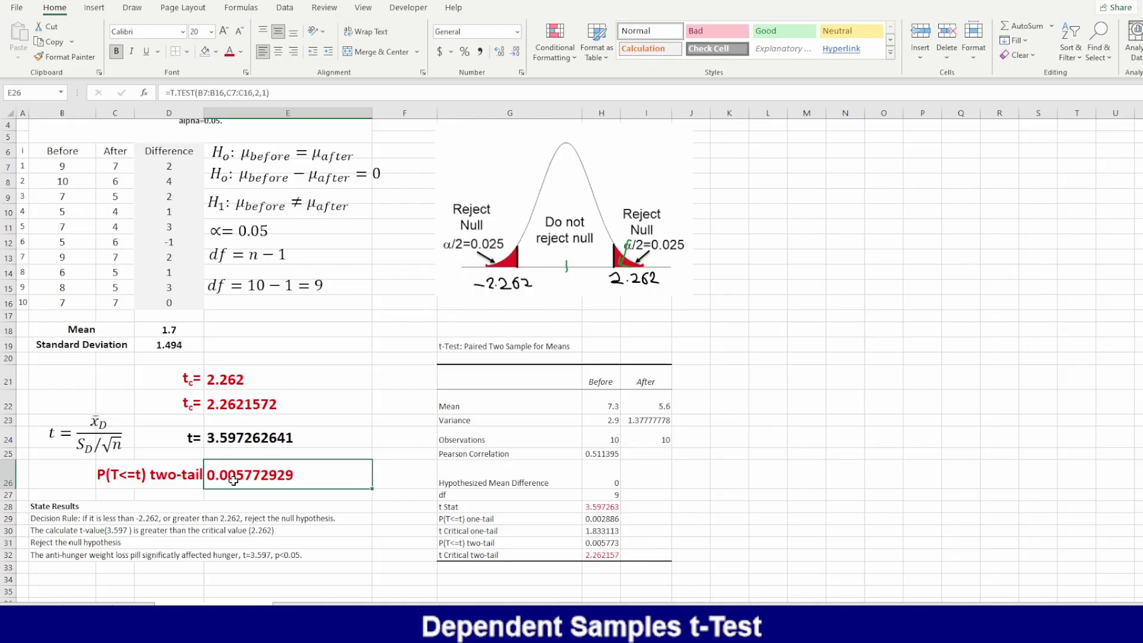
double_click(234, 481)
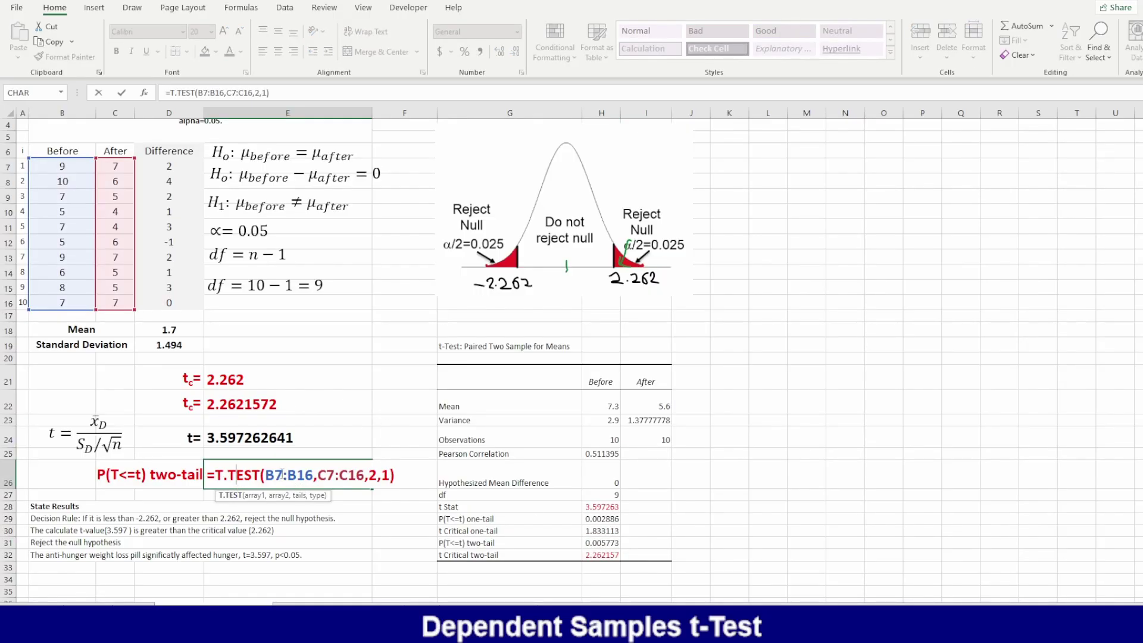
left_click(324, 442)
left_click(292, 479)
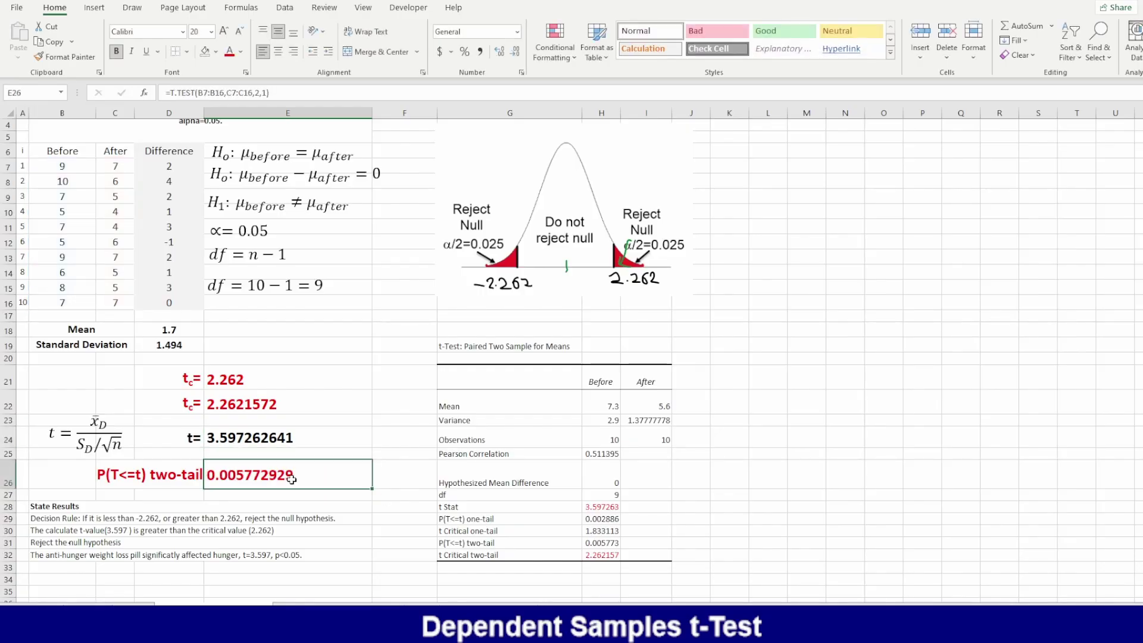
key("Delete")
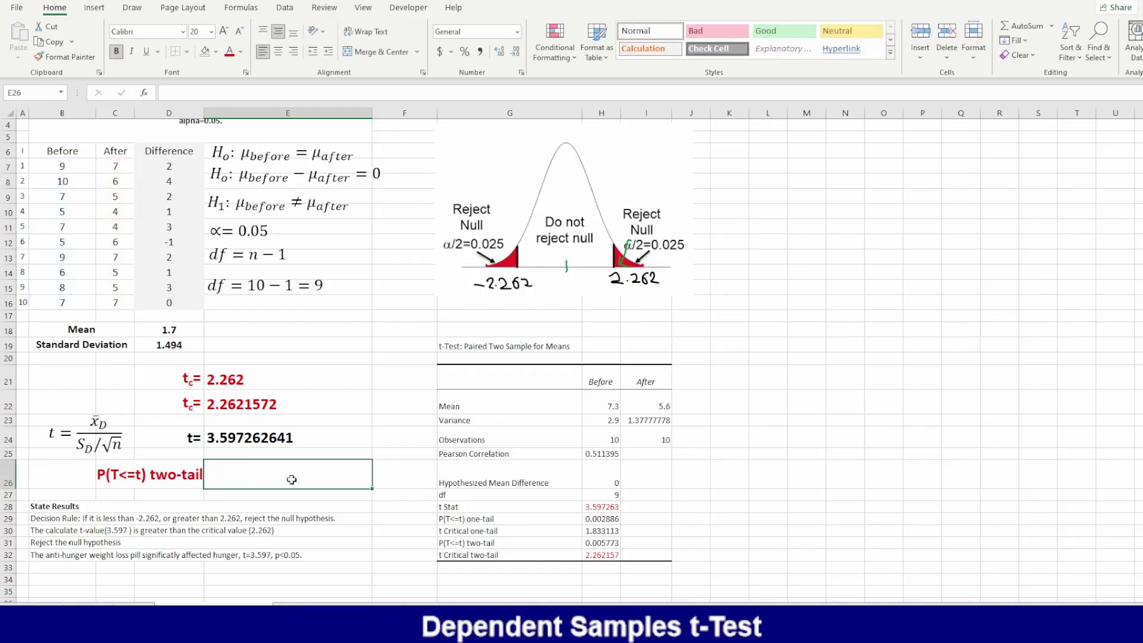
Enter =T.TEST(B7:B16,C7:C16,2,1) in E26 for the two-tailed paired p-value.
type("=t")
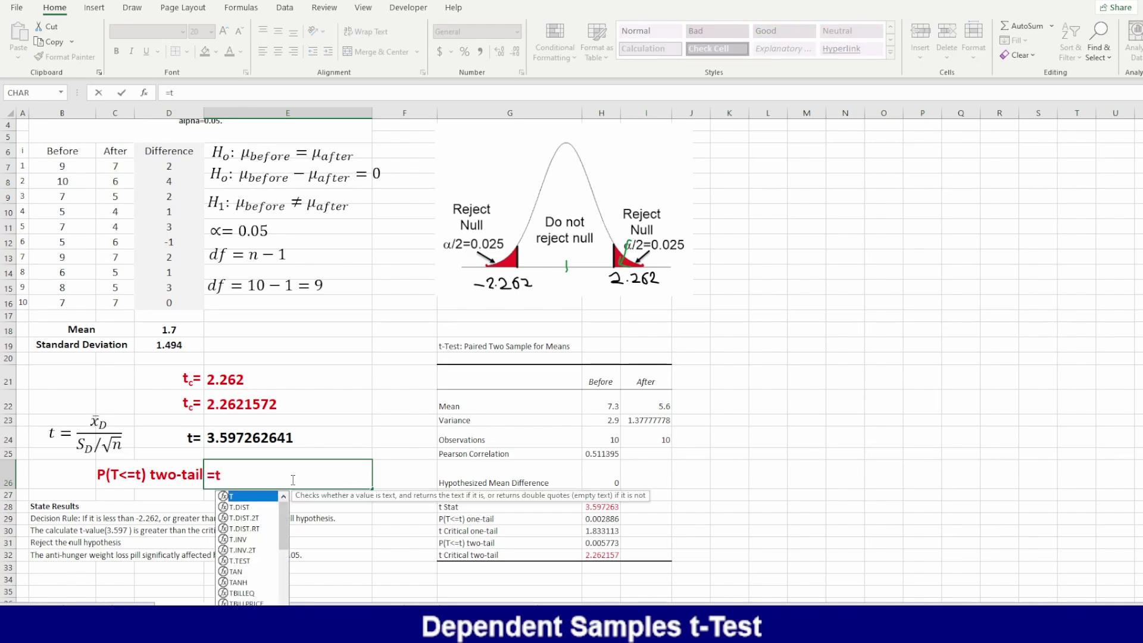
double_click(236, 561)
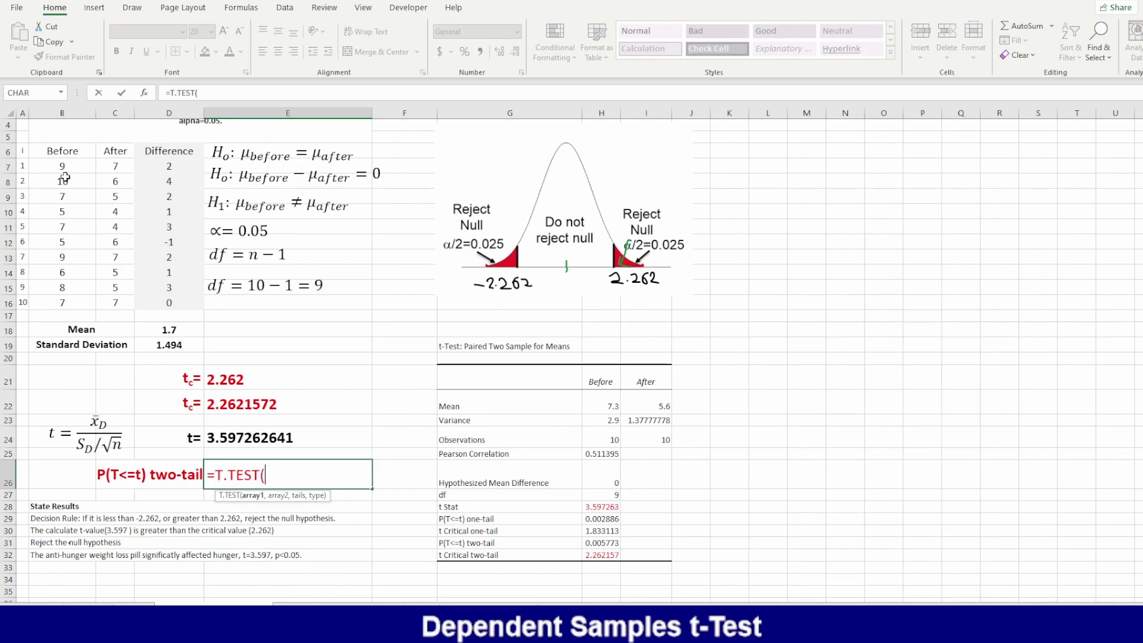
left_click_drag(67, 166, 63, 303)
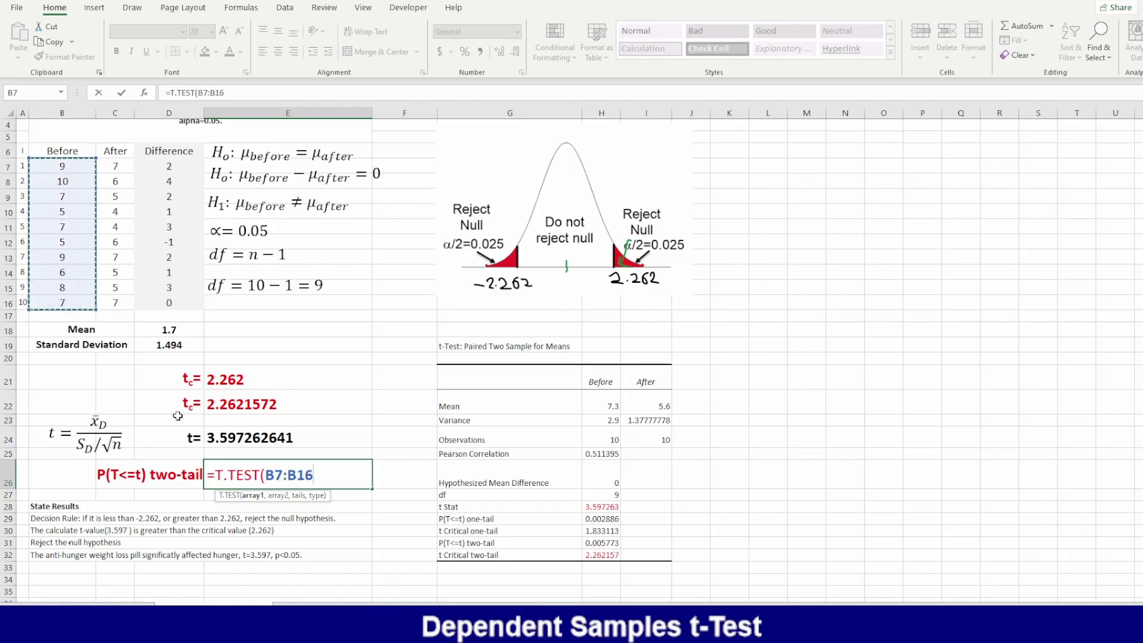
type(",")
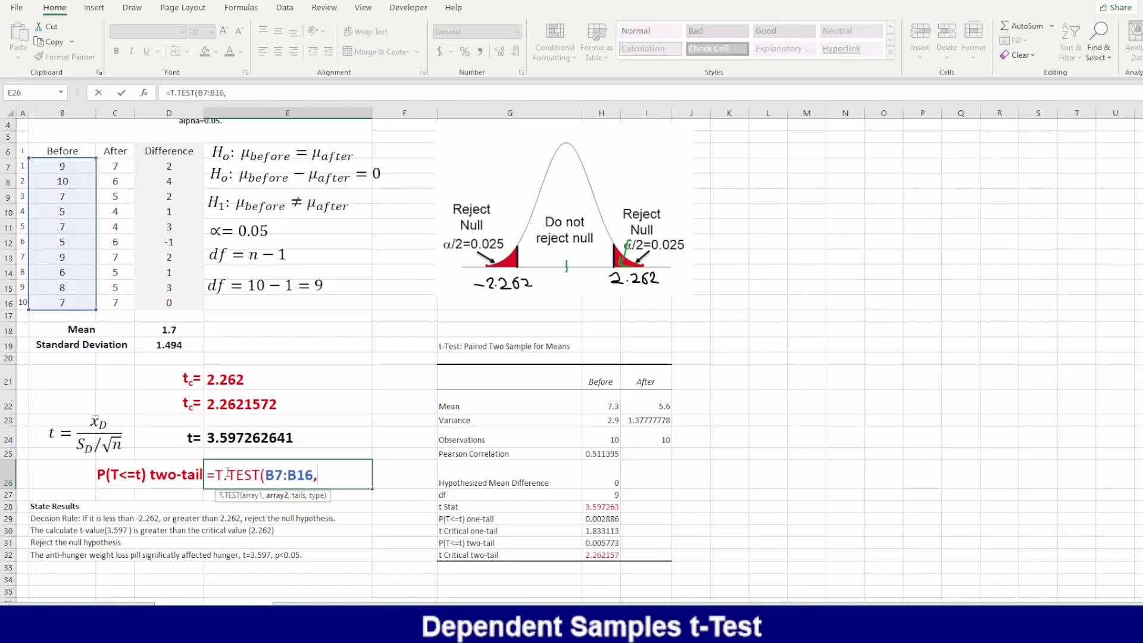
left_click(117, 173)
left_click_drag(117, 173, 116, 304)
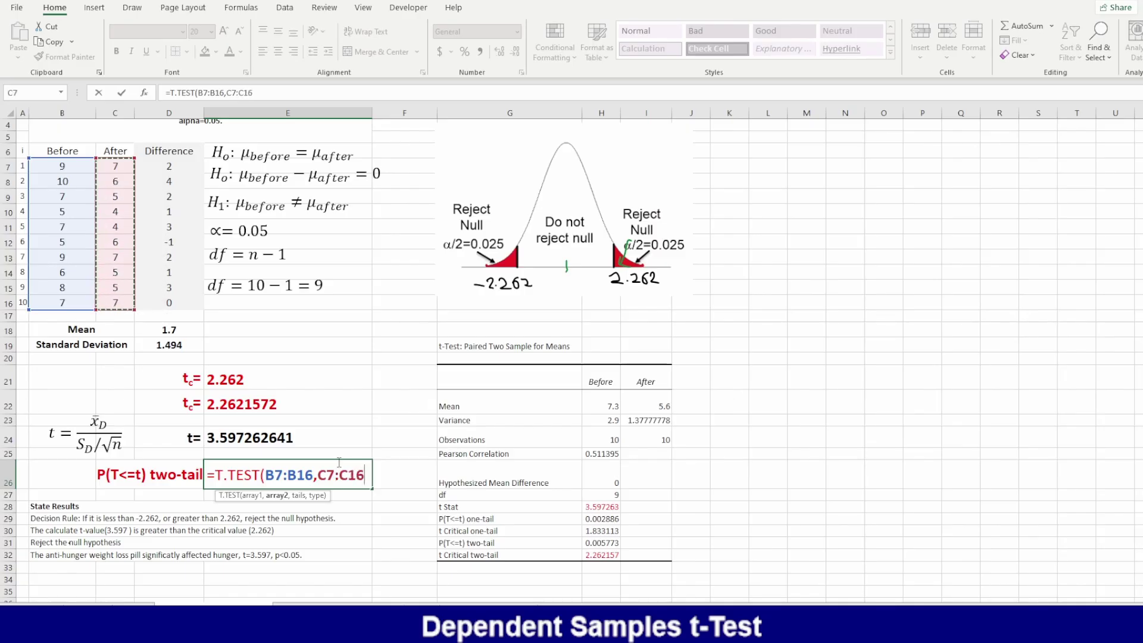
type(",")
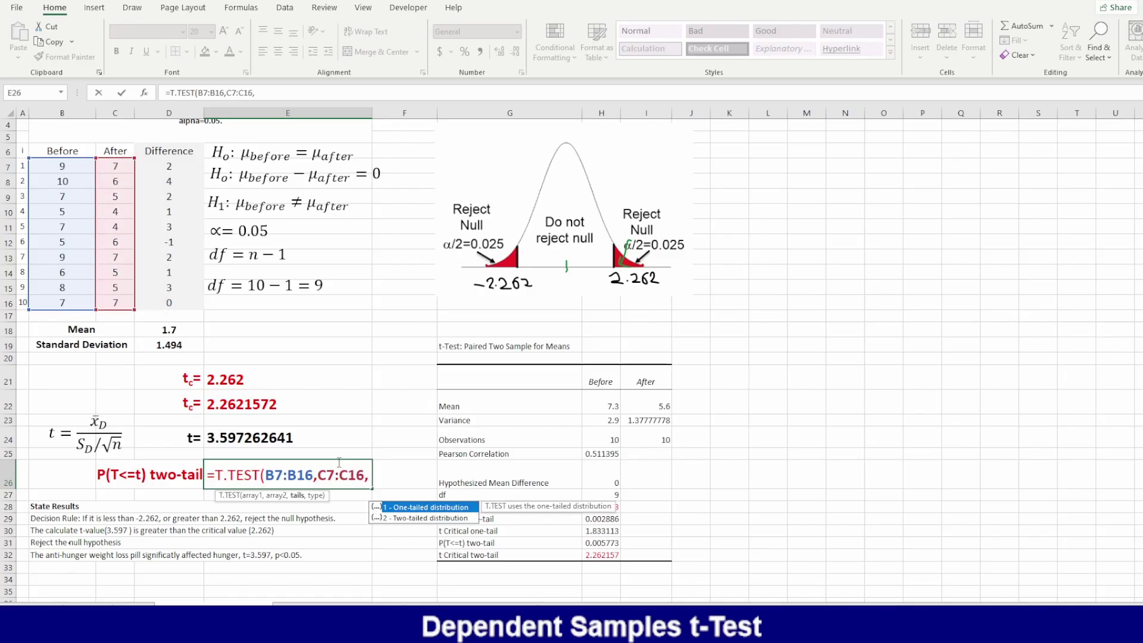
double_click(423, 522)
type(",")
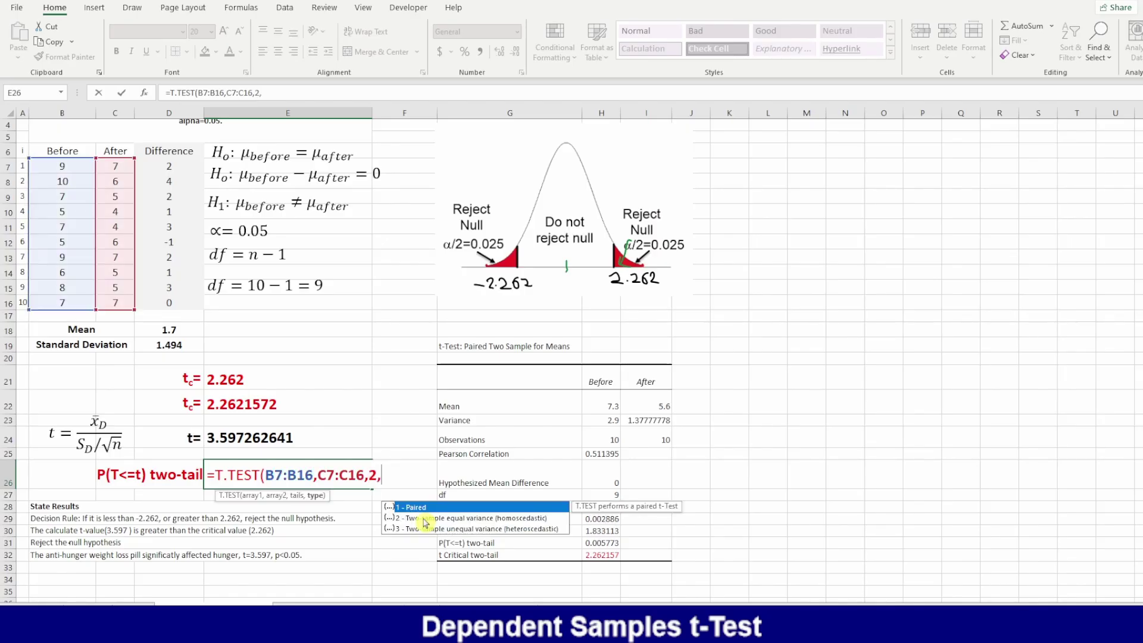
double_click(417, 510)
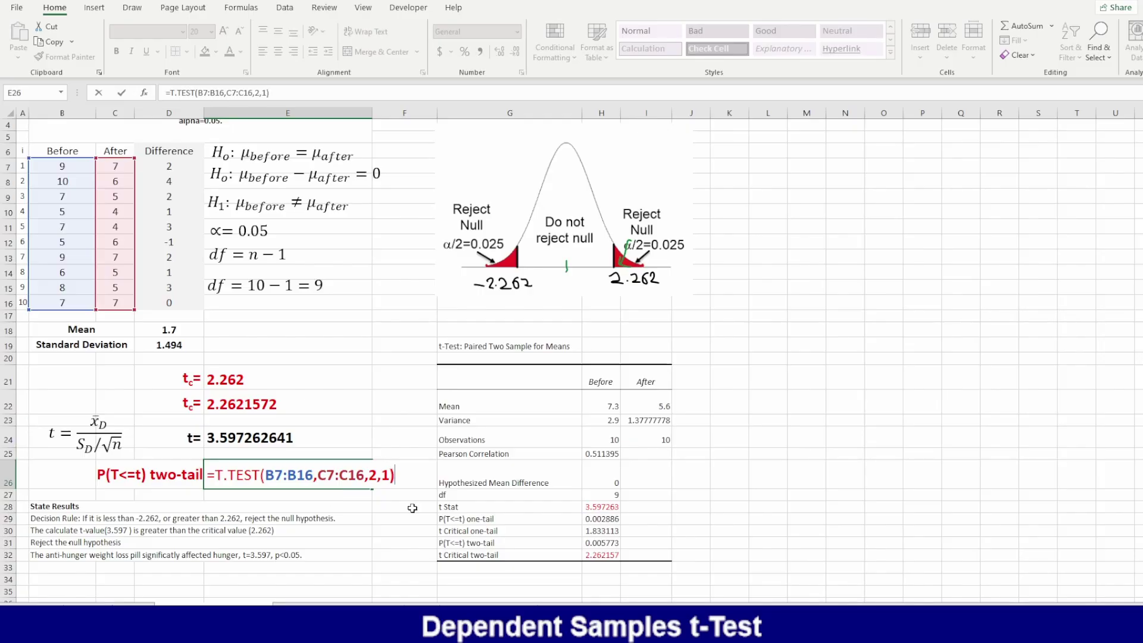
key("Return")
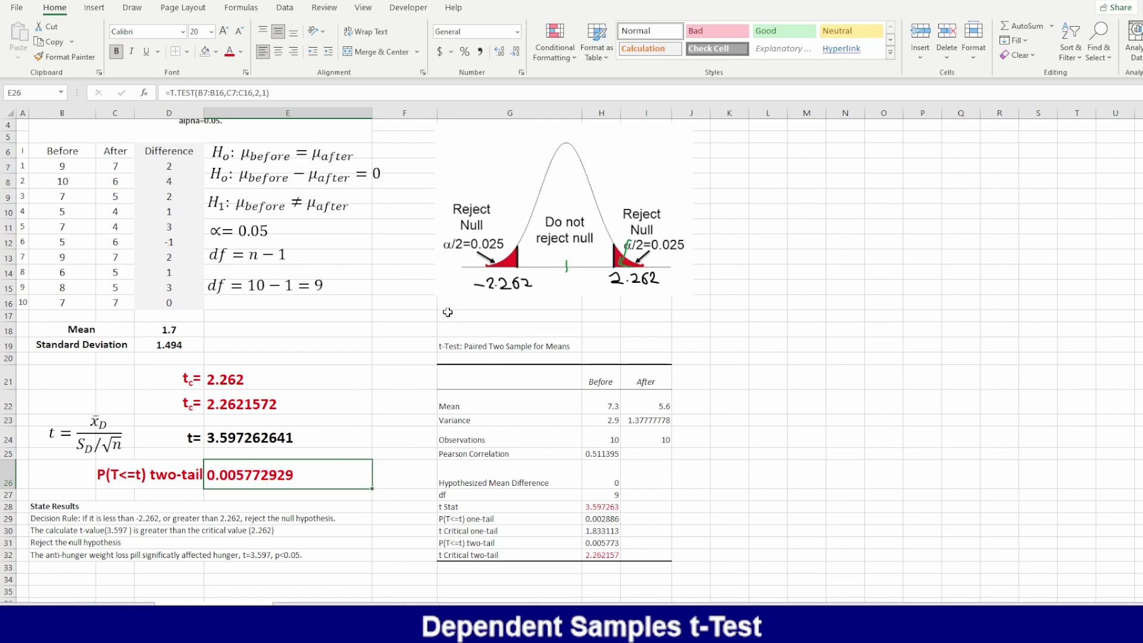
scroll(364, 346, "up", 1)
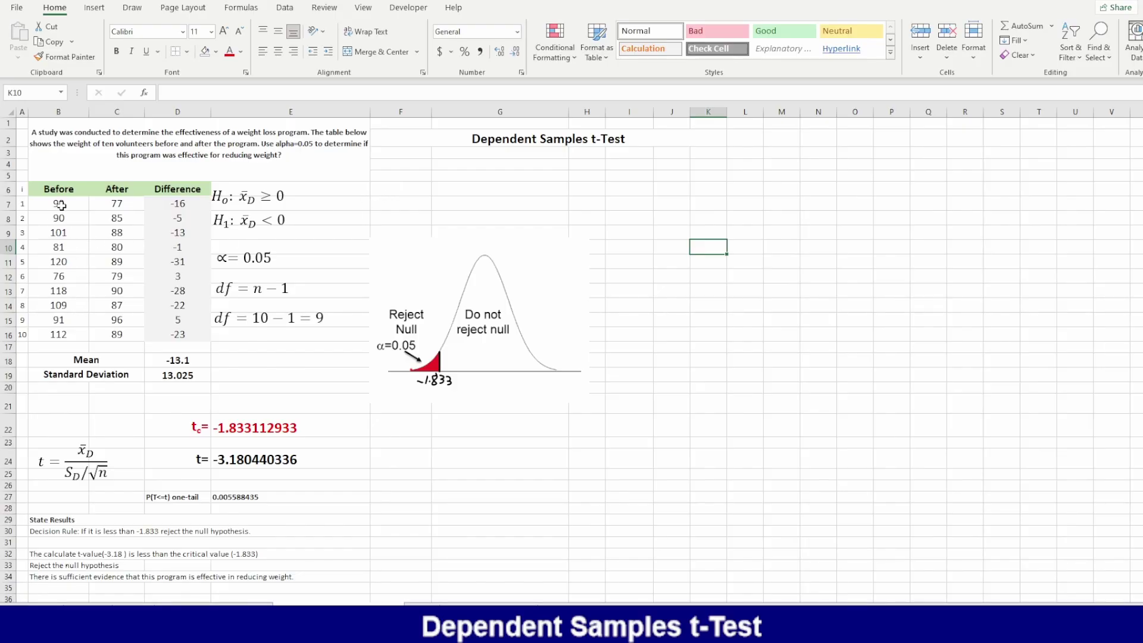
Review the Before and After weights and the =C7-B7 Difference formulas in D7, D12 and D15.
left_click_drag(59, 204, 67, 333)
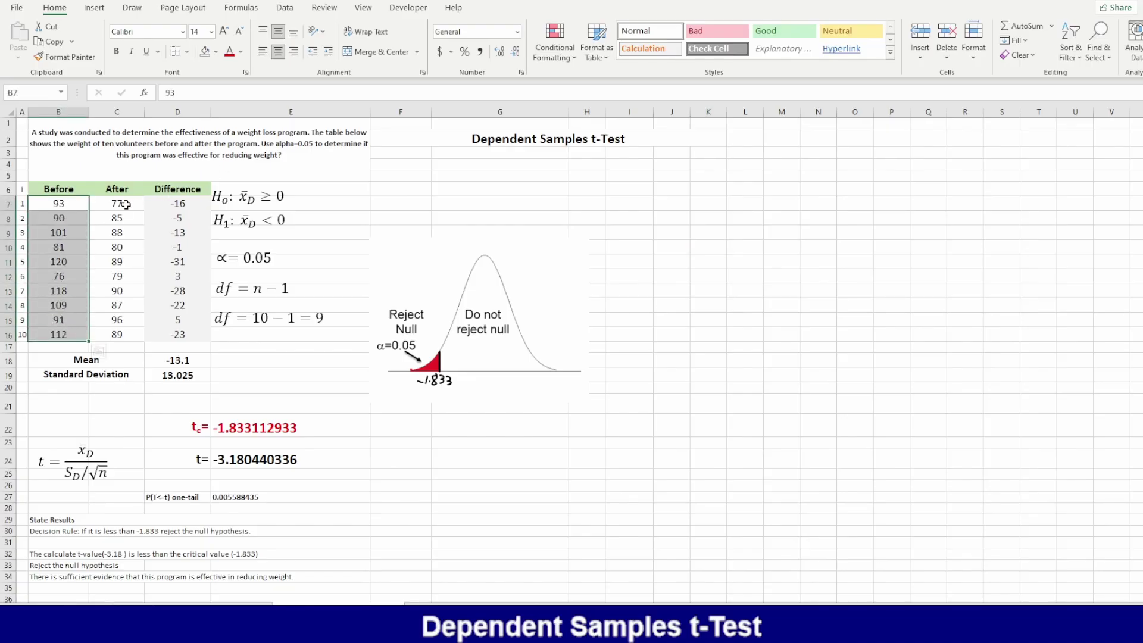
left_click_drag(123, 204, 116, 336)
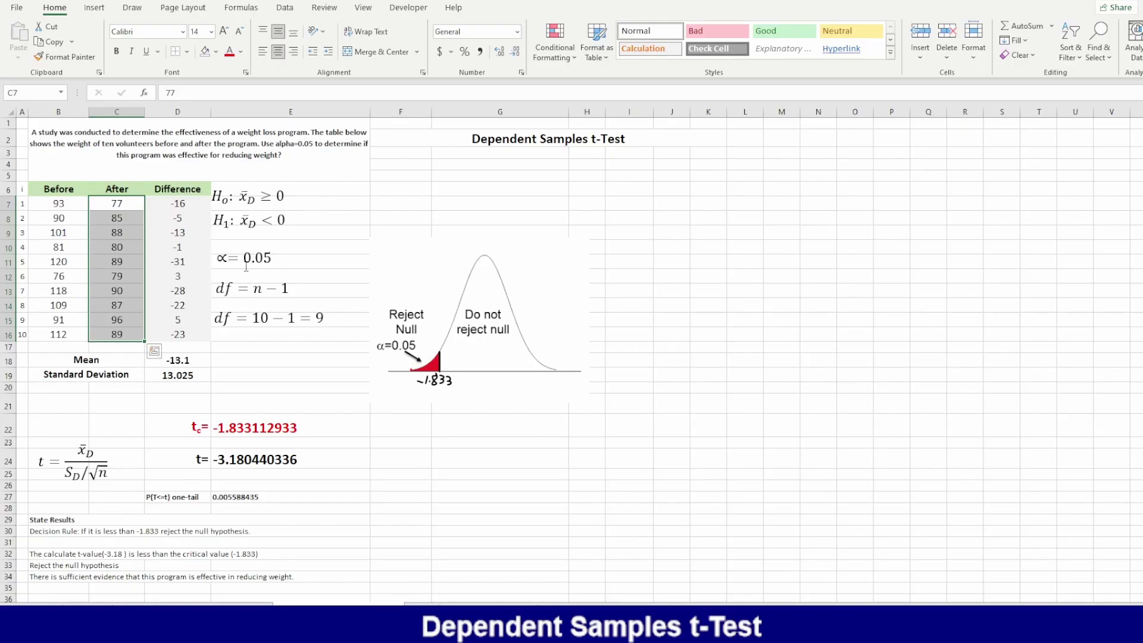
left_click(182, 204)
double_click(182, 205)
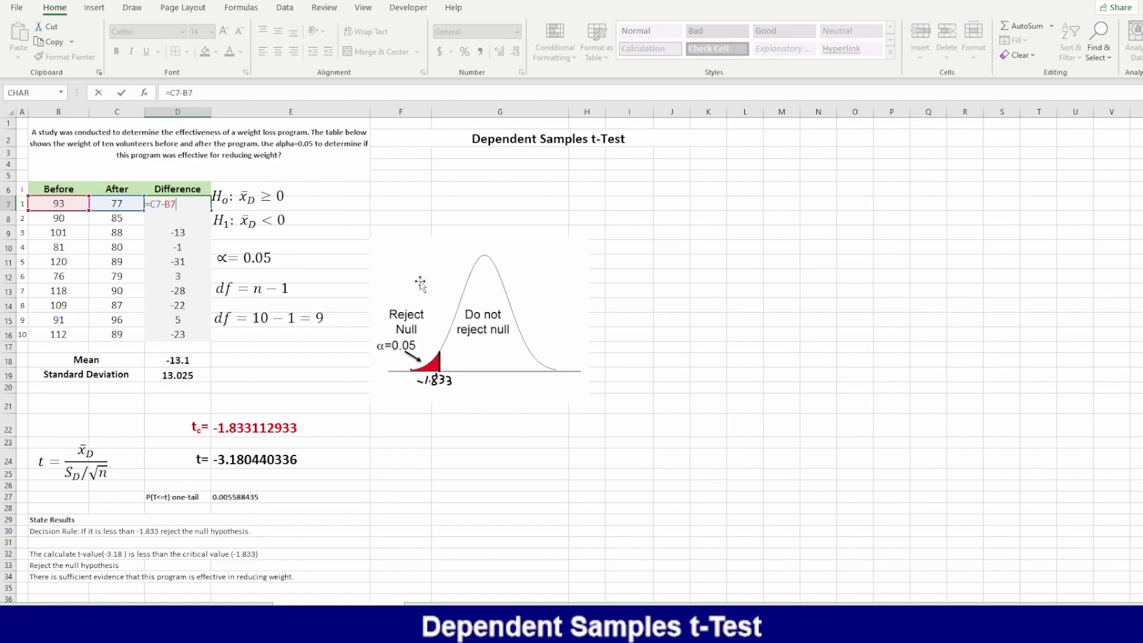
key("ctrl+Return")
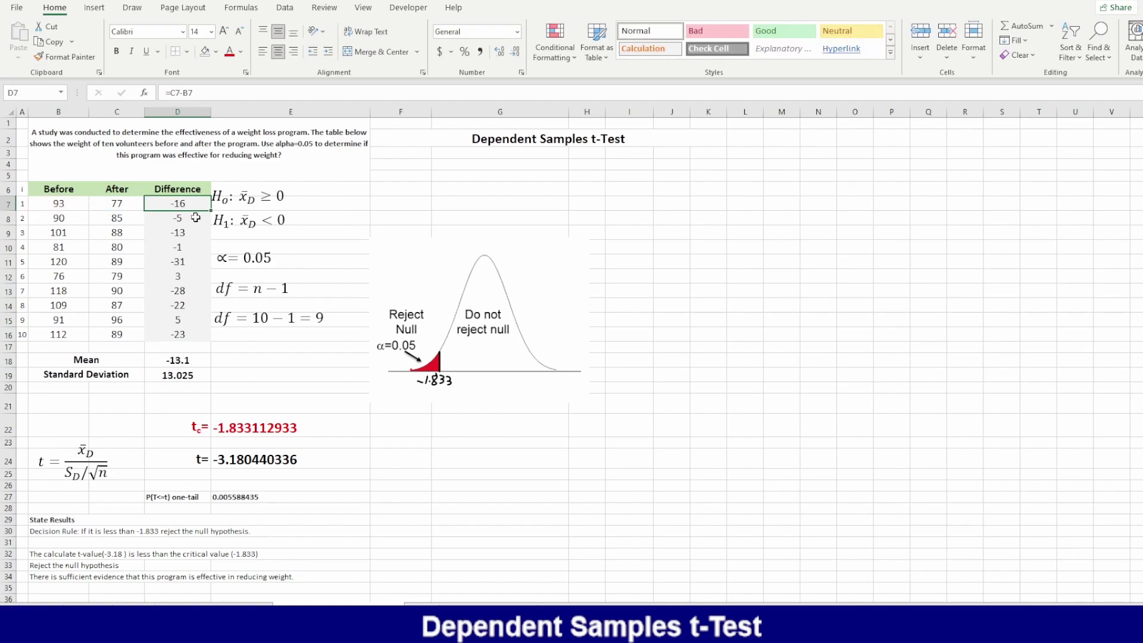
left_click(180, 275)
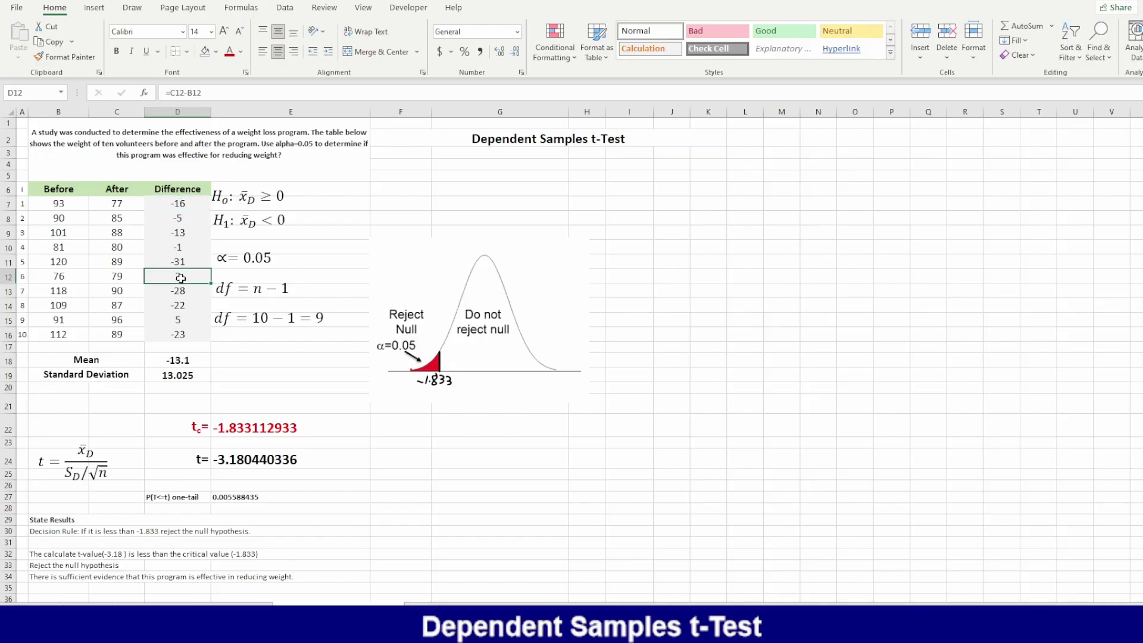
left_click(183, 322)
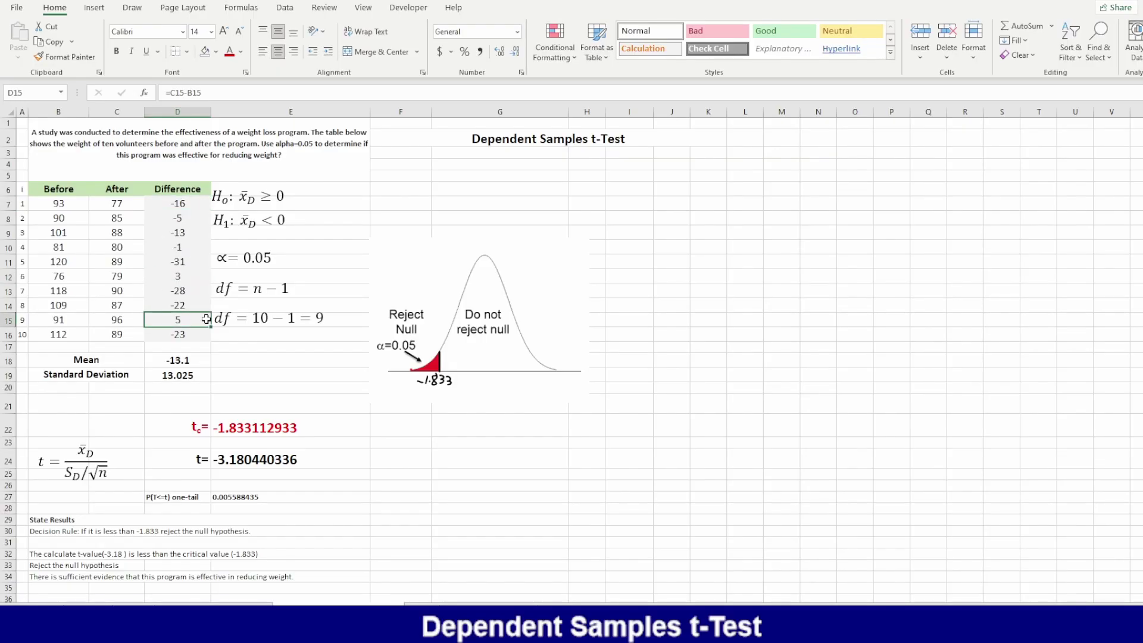